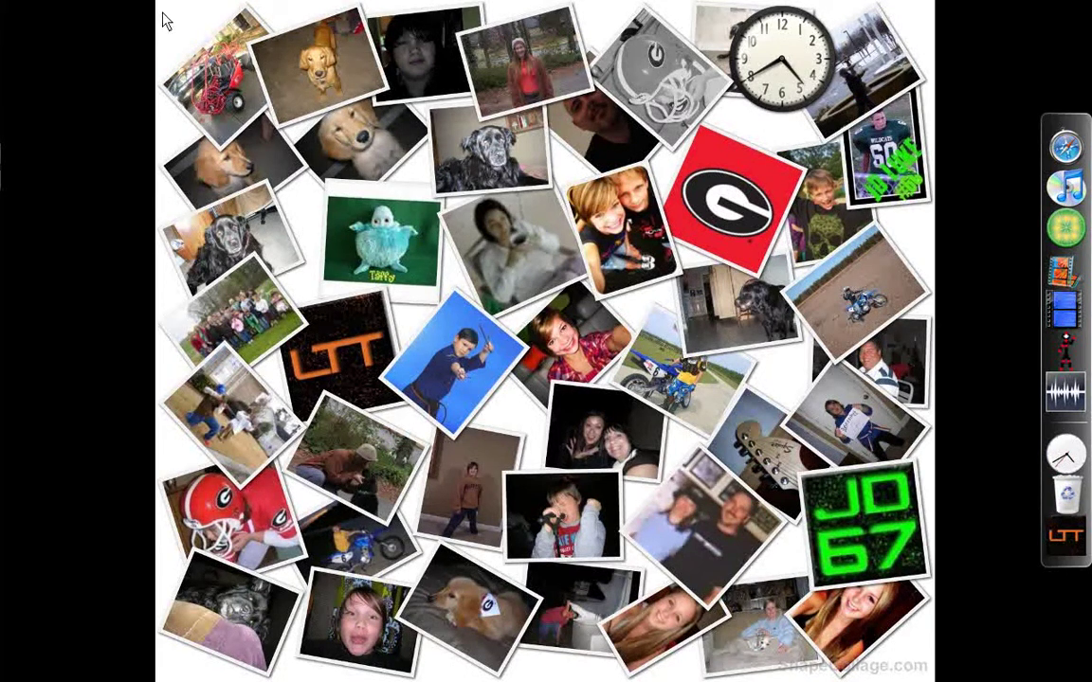
Launch Safari from the dock and let the Apple start page load.
mouse_move(158, 5)
mouse_down()
mouse_move(316, 110)
mouse_move(566, 445)
mouse_move(713, 580)
mouse_move(812, 614)
mouse_move(929, 679)
mouse_move(948, 661)
mouse_up()
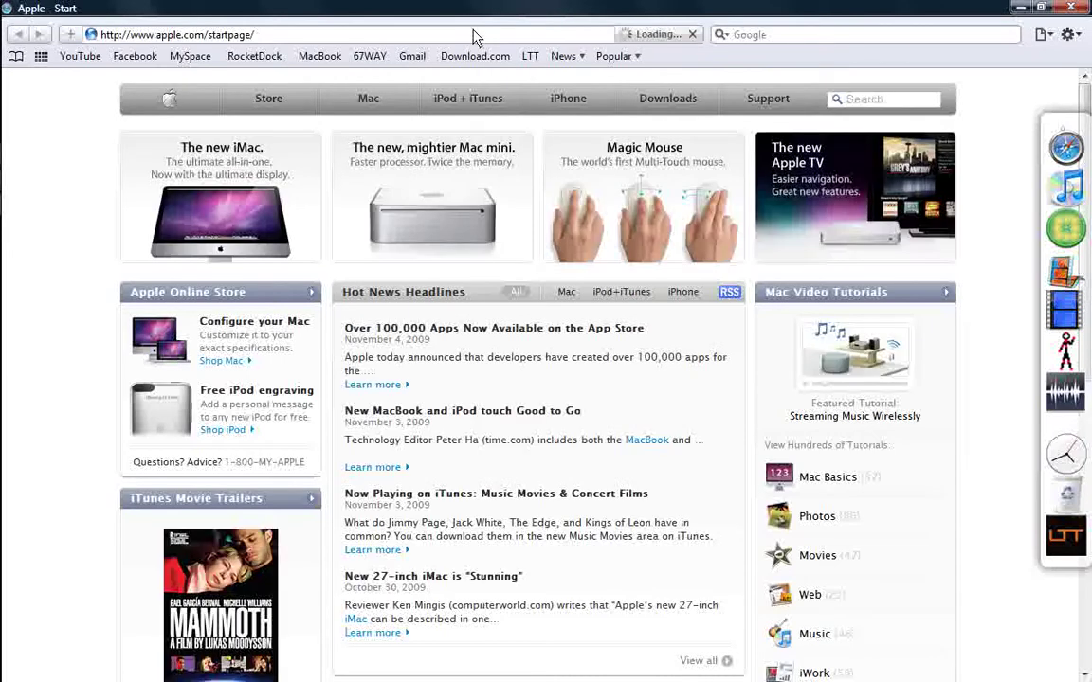
Go to the Sploder website by entering 'sploder' in Safari's address bar.
click(474, 31)
key(BackSpace)
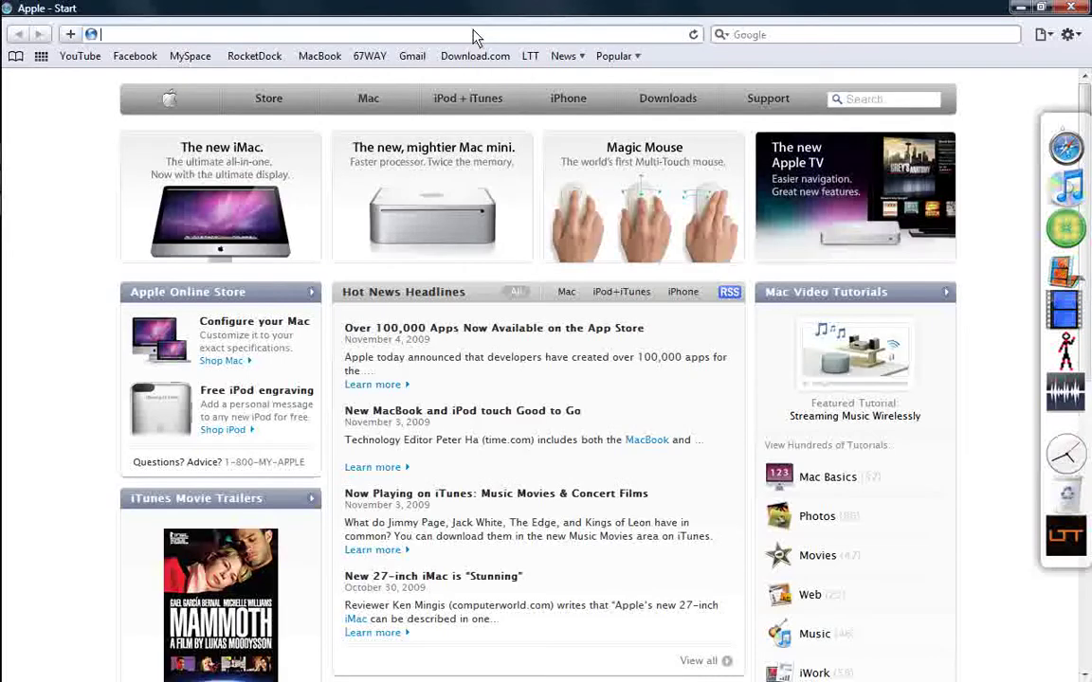
text(splod)
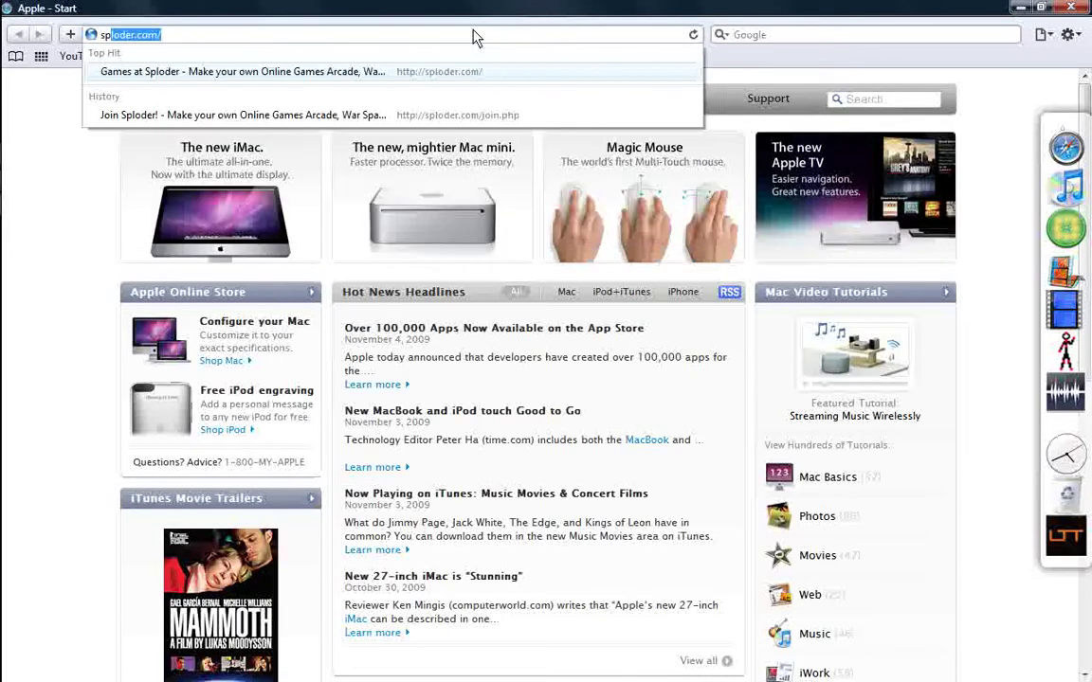
text(er)
key(Return)
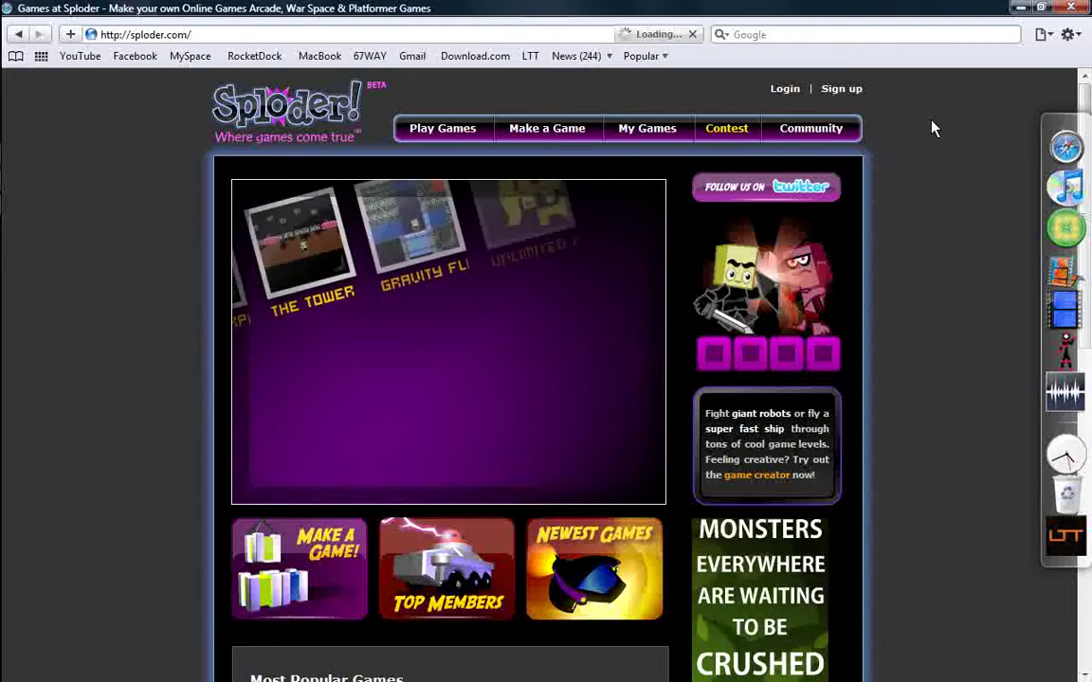
Open the Join Sploder form and enter a username and password.
click(848, 90)
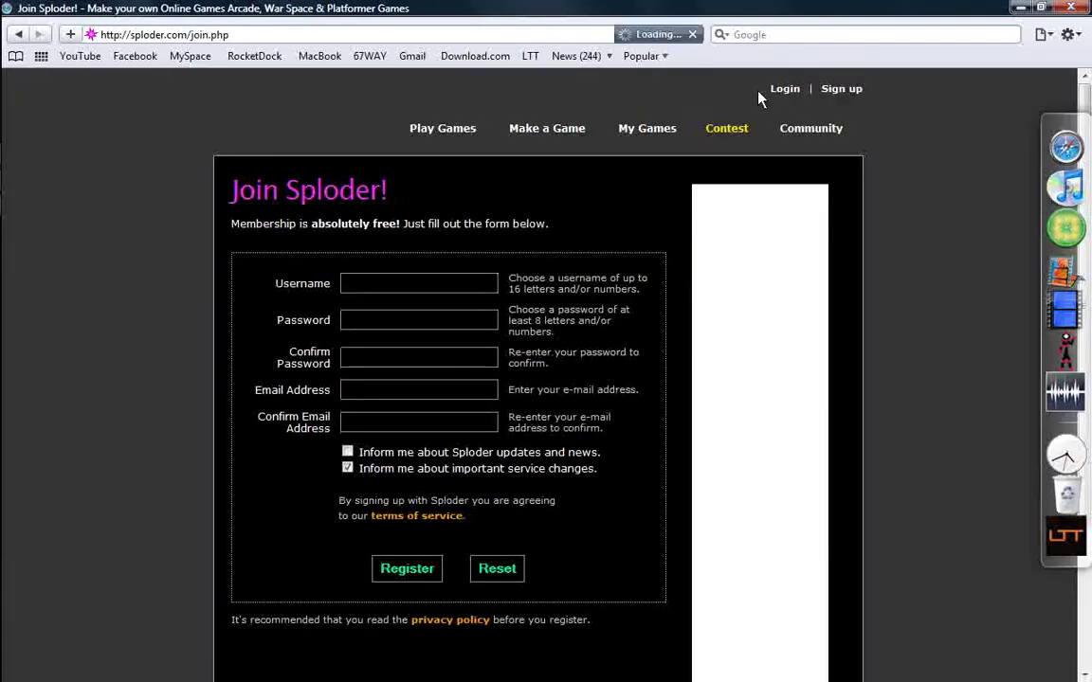
click(422, 300)
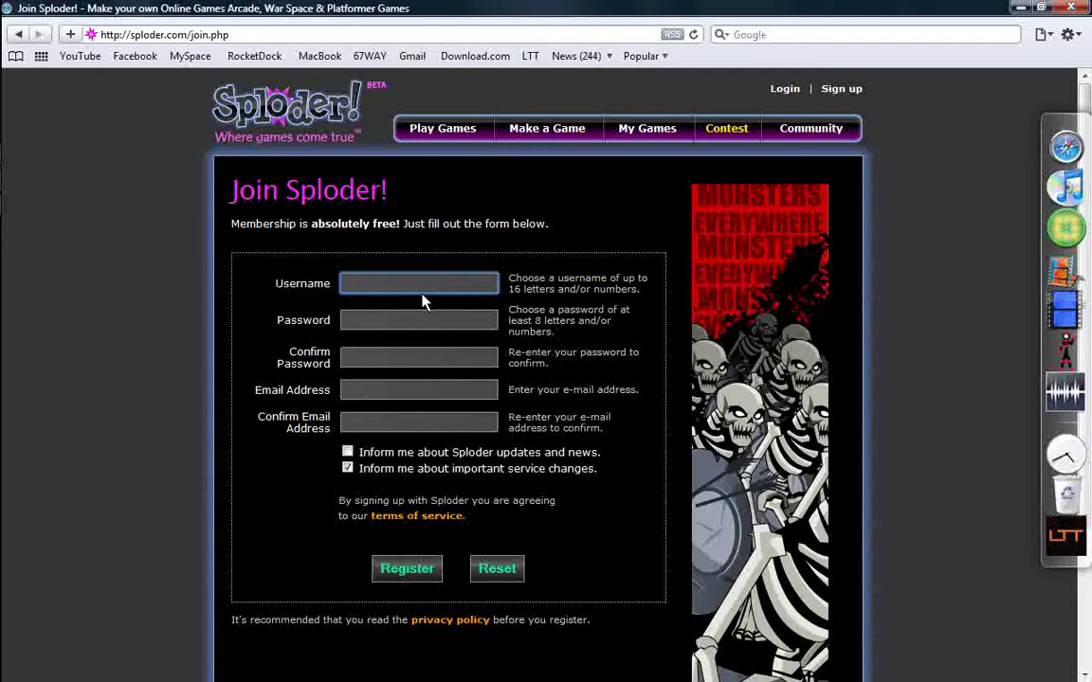
text(LTT)
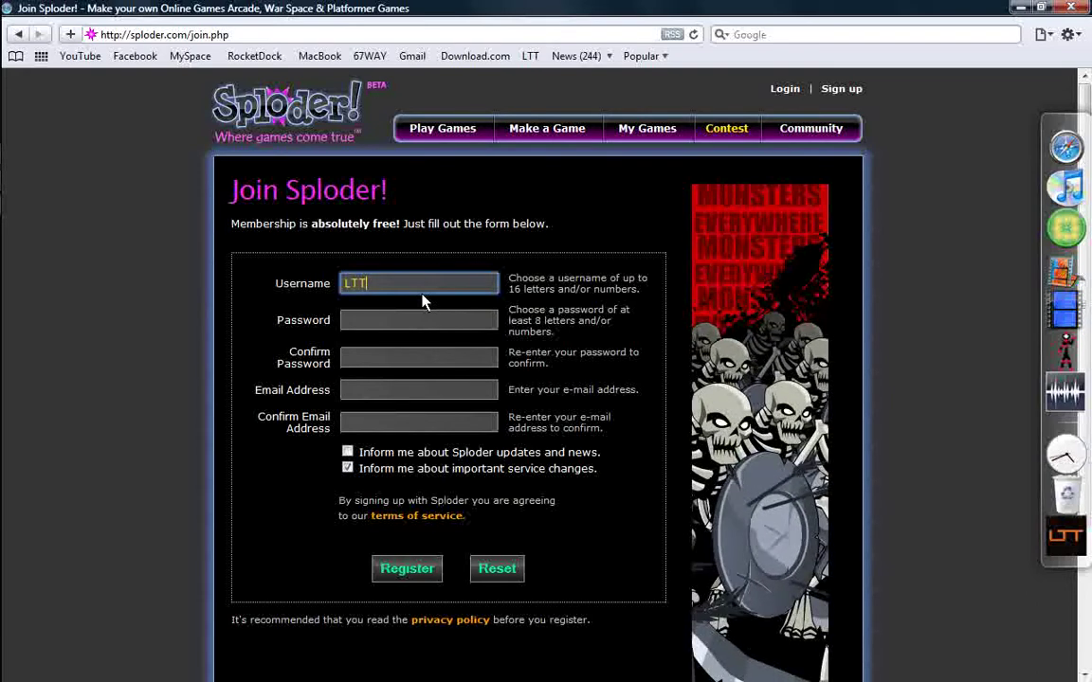
text(67)
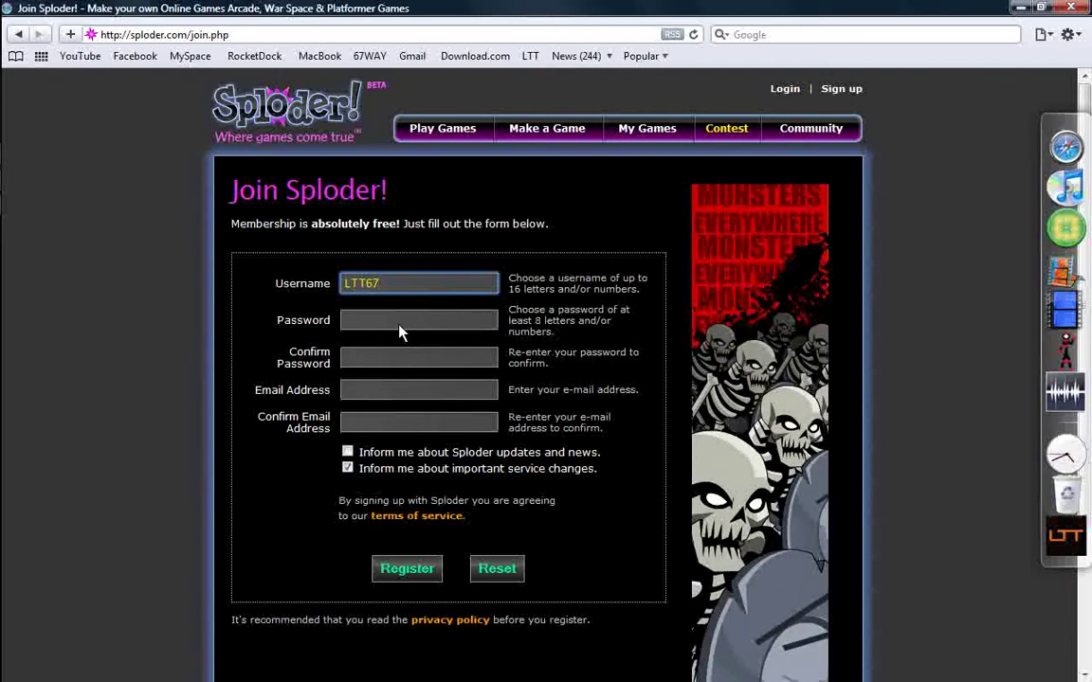
click(406, 328)
text(******)
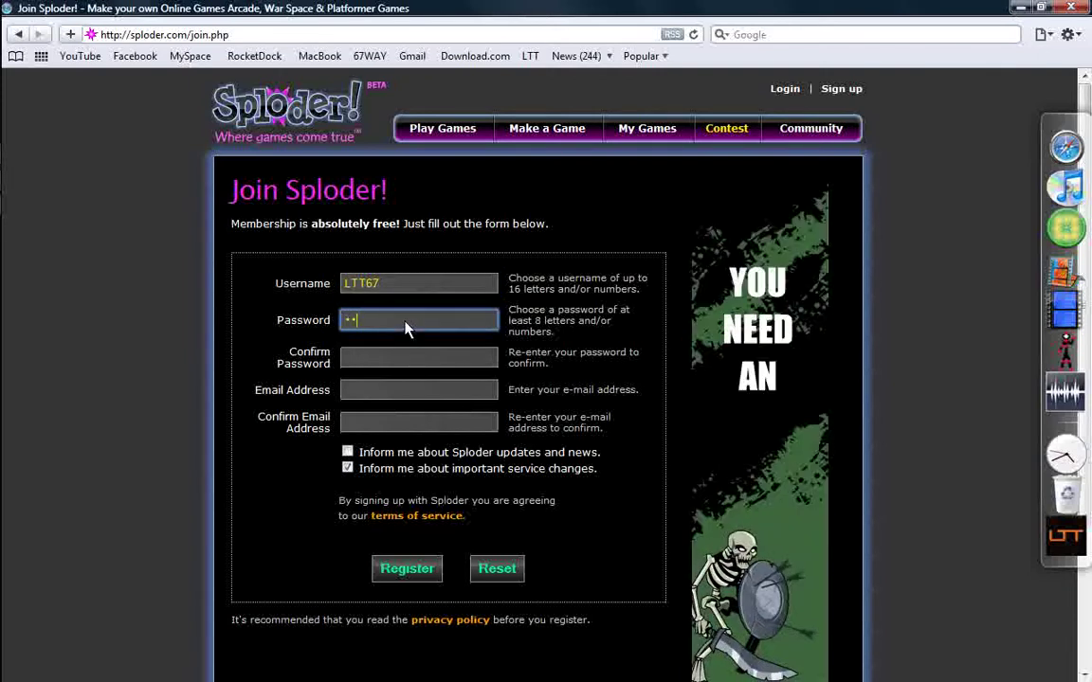
text(*)
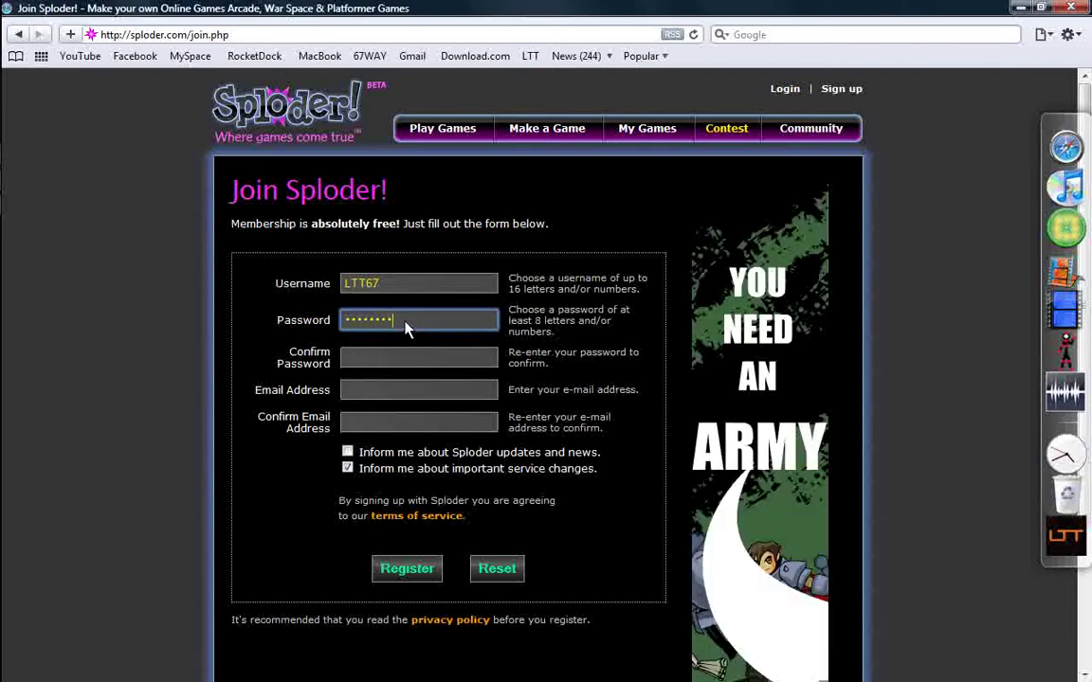
text(**)
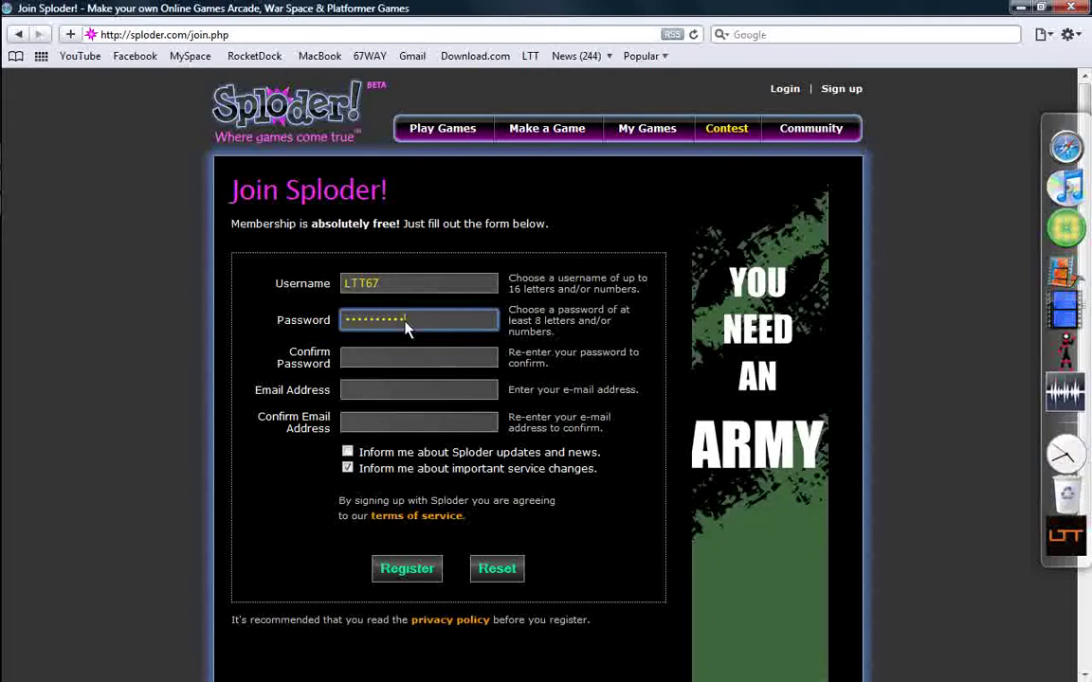
Enter the password confirmation and start typing the e-mail address.
click(396, 369)
text(*****)
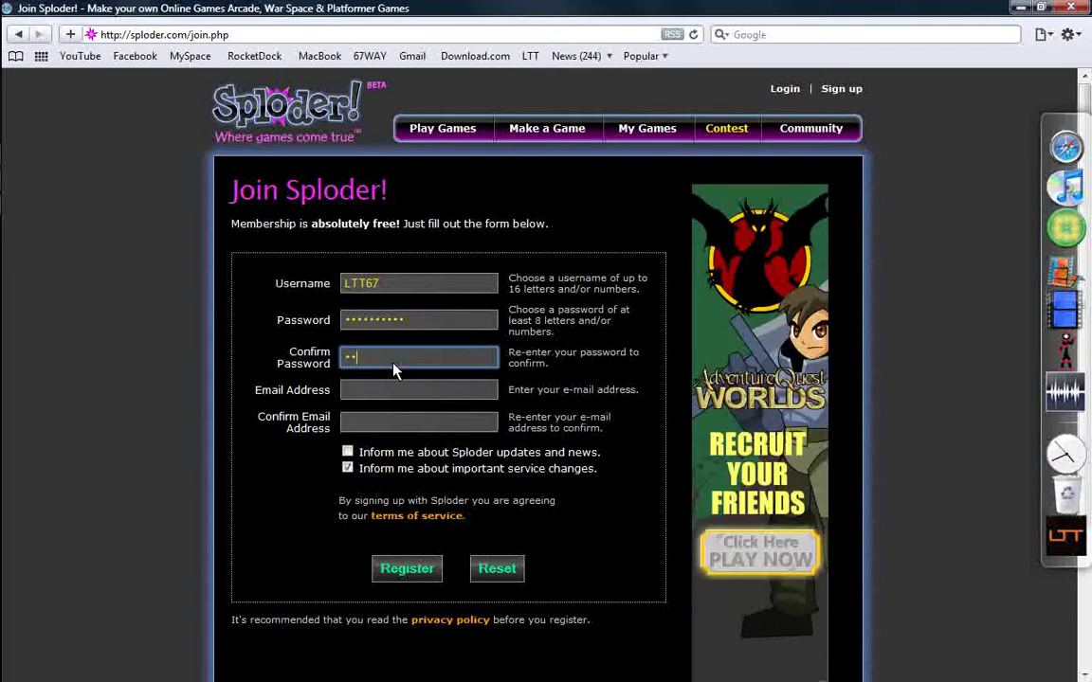
text(***)
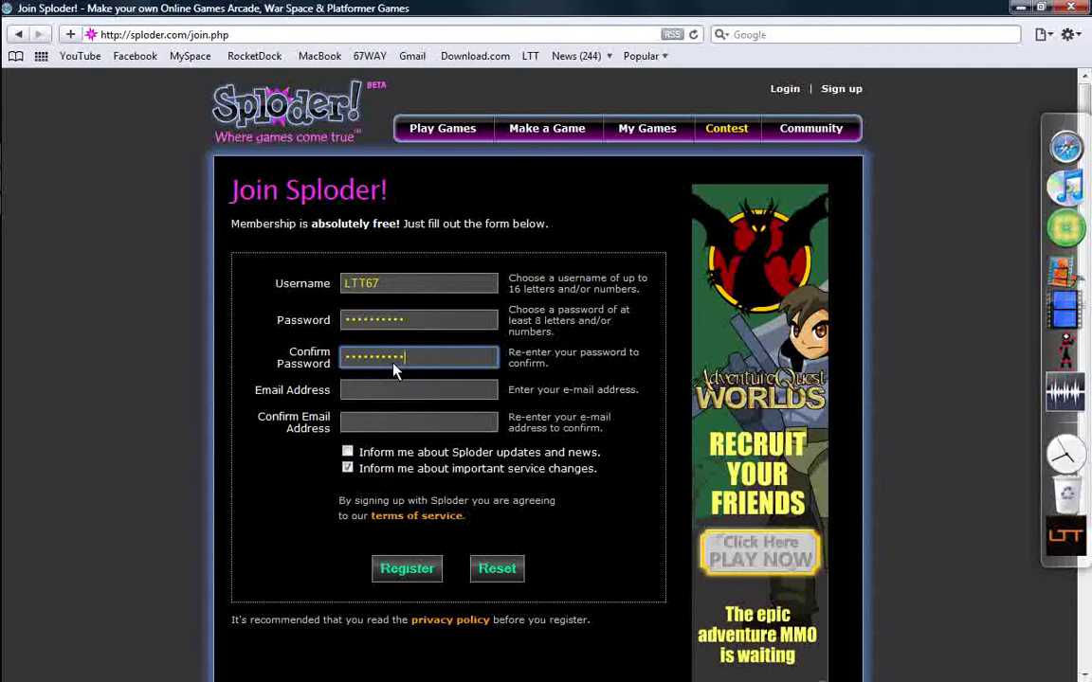
click(460, 399)
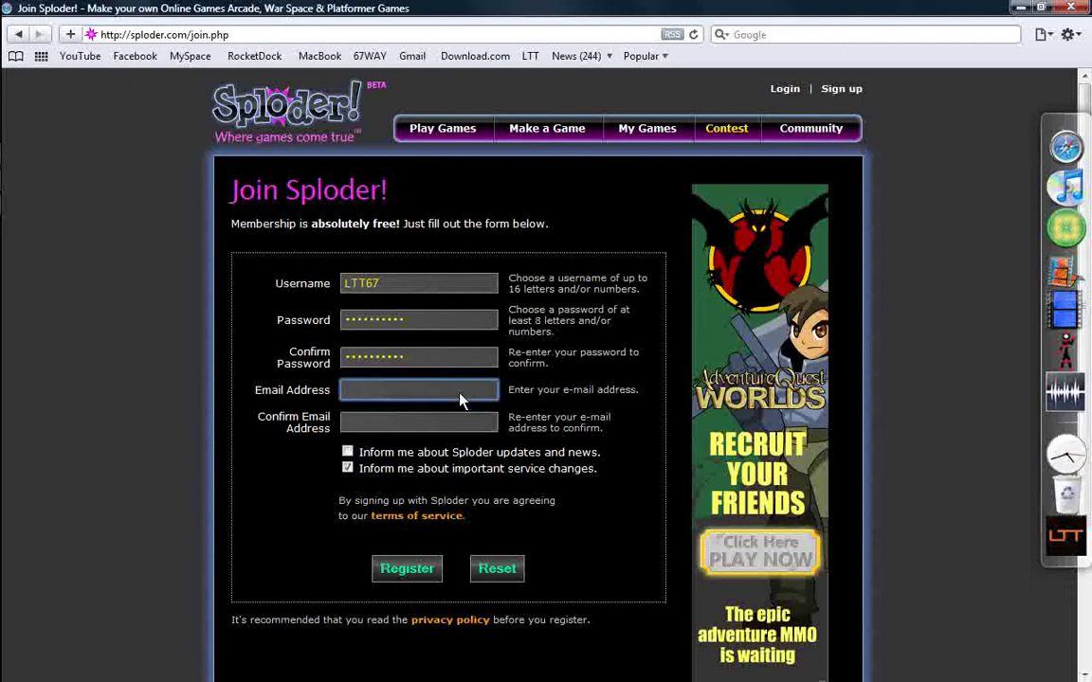
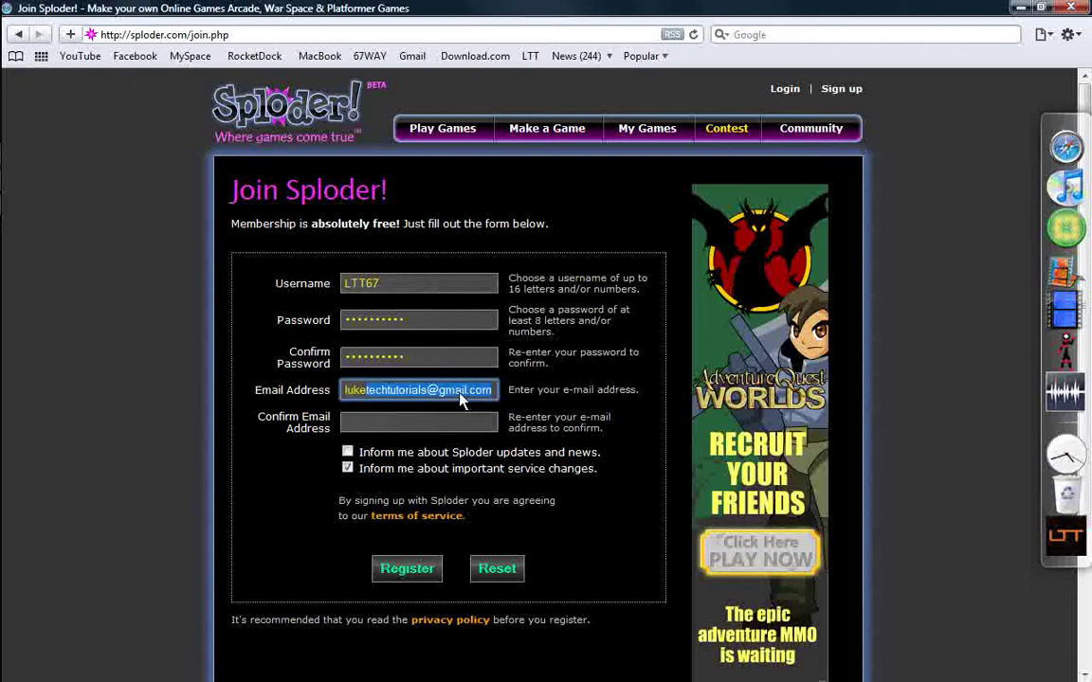
Dismiss the e-mail mismatch warning and fill the confirmation e-mail from autocomplete.
key(Return)
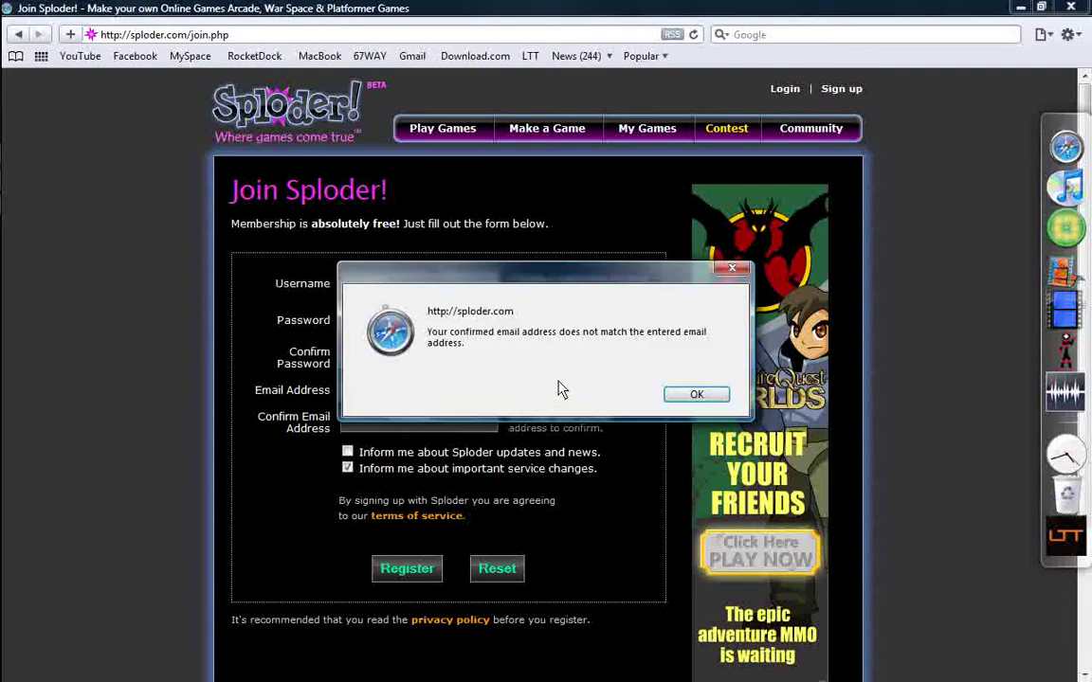
click(696, 398)
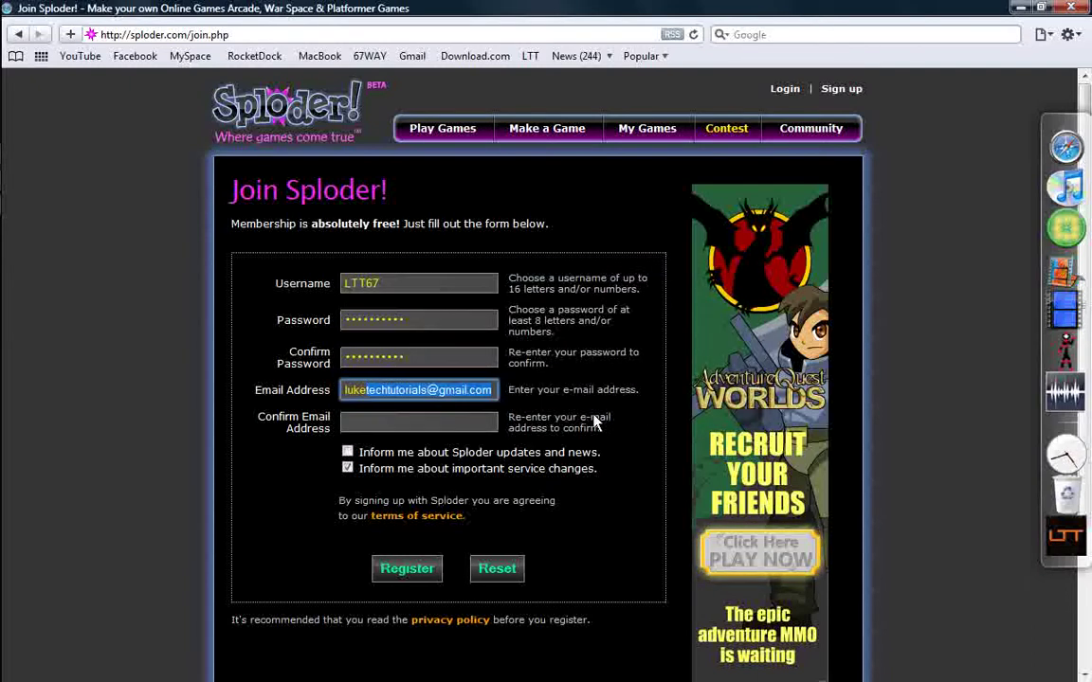
click(495, 398)
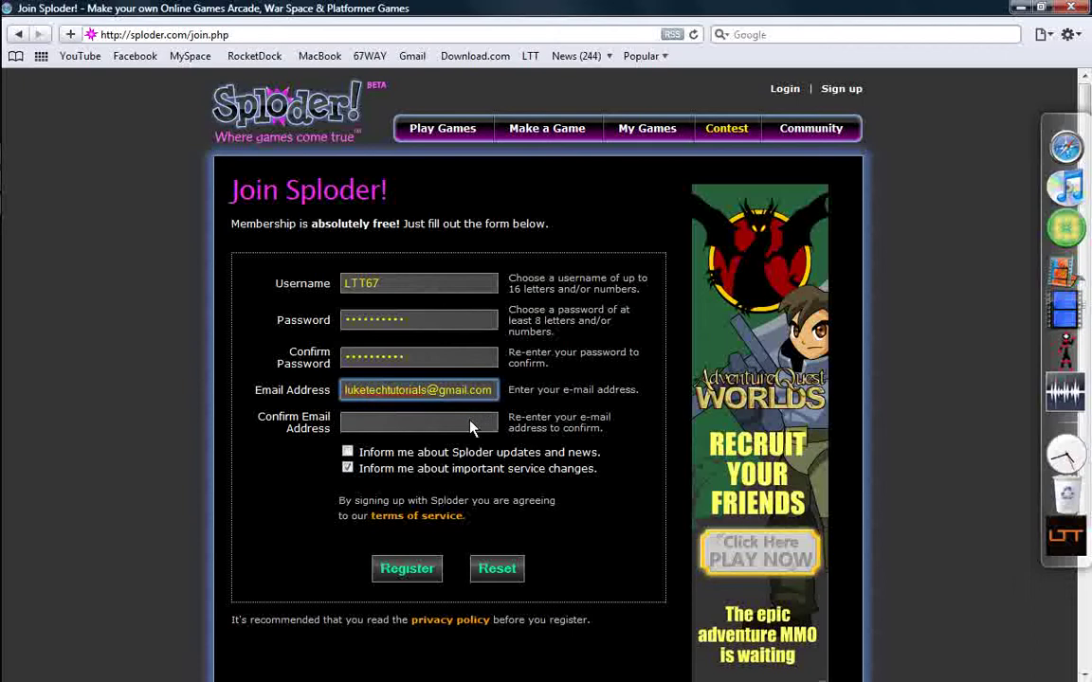
click(472, 428)
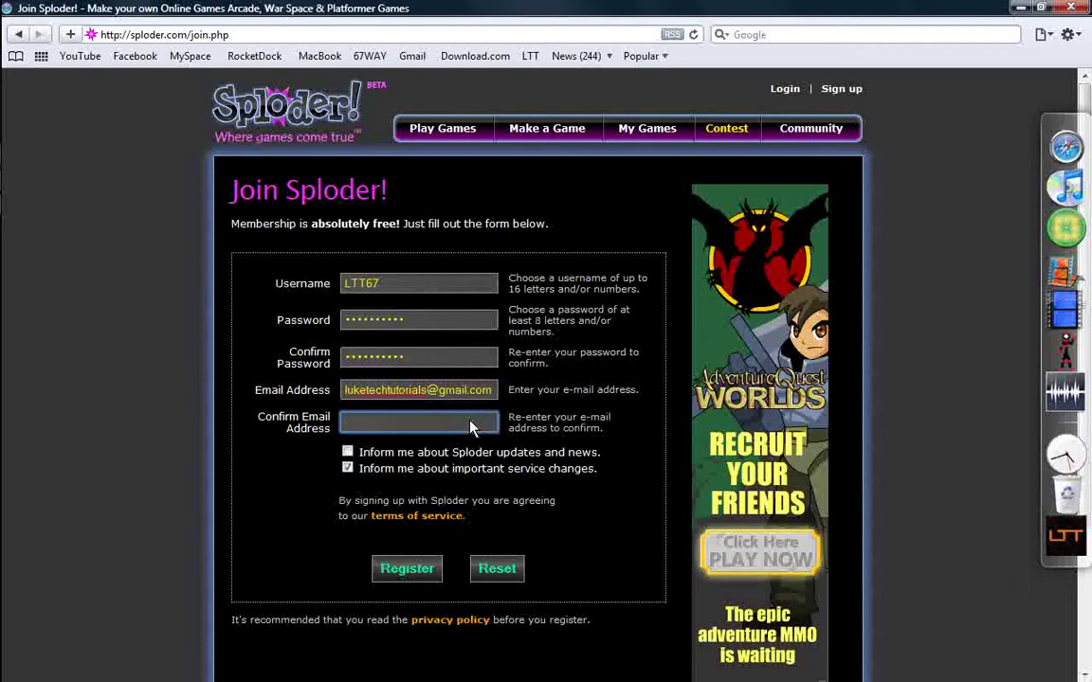
text(luke)
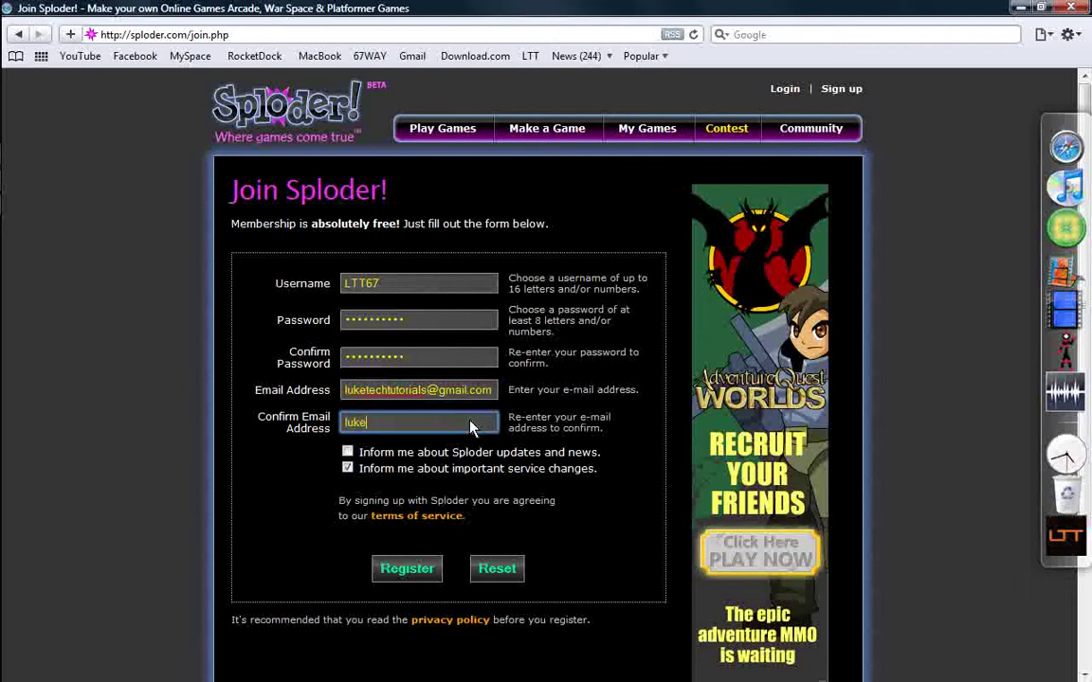
key(Down)
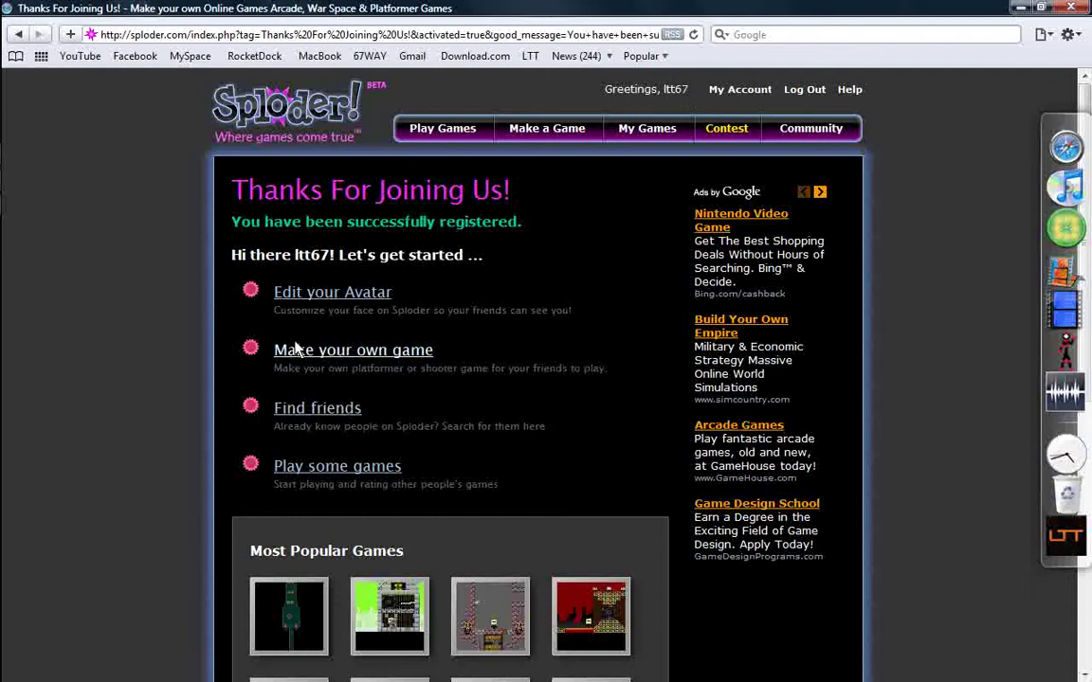
Scroll the welcome page and open 'Make your own game'.
scroll(173, 368, down, 2)
scroll(173, 369, down, 6)
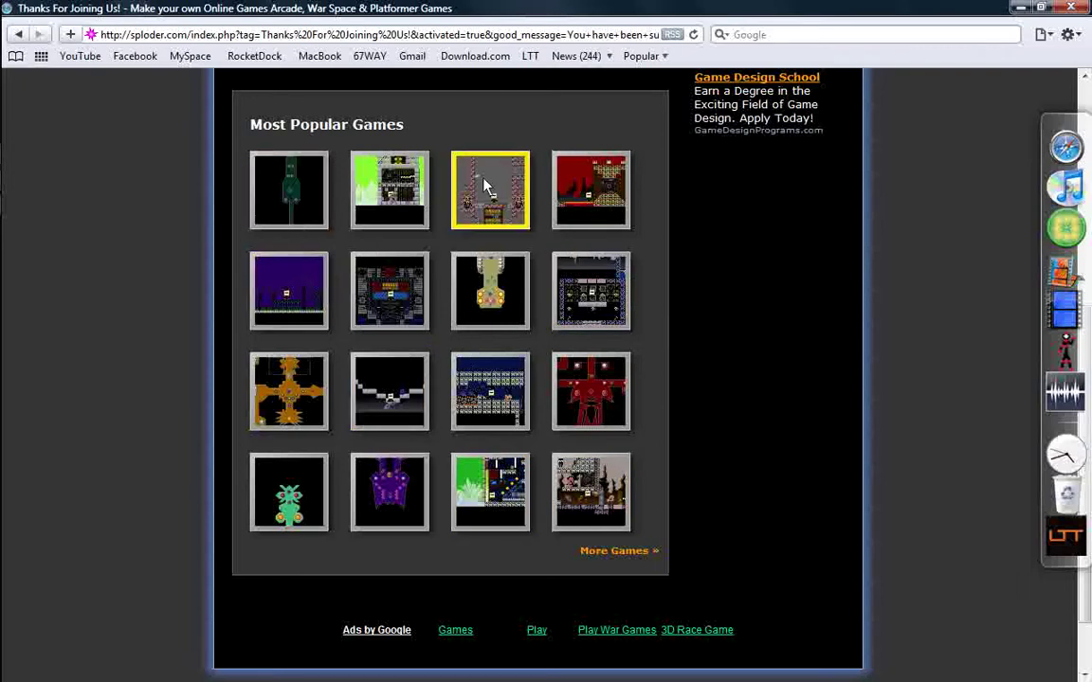
scroll(838, 274, up, 6)
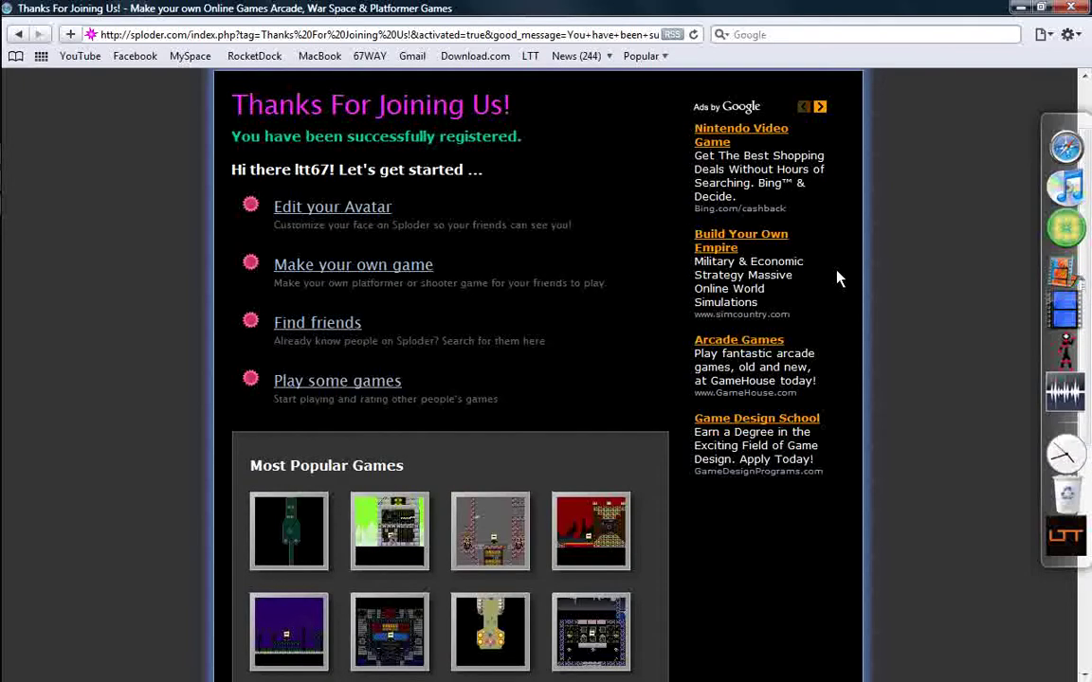
click(369, 268)
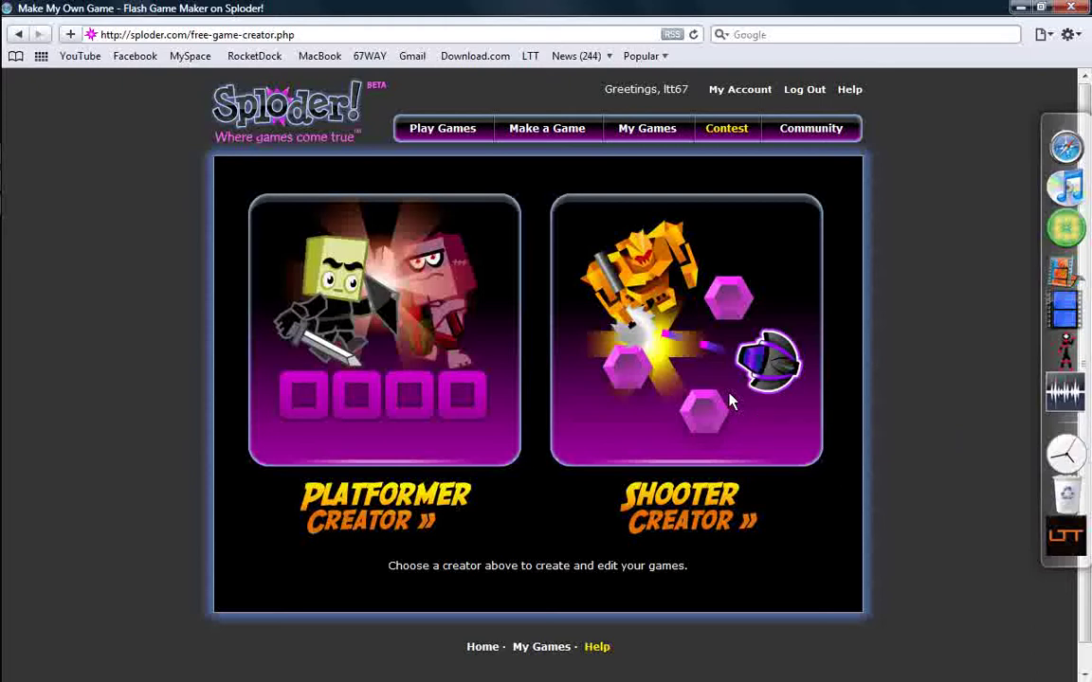
Start the Shooter Creator in Robot Game mode and select the player start marker.
click(775, 403)
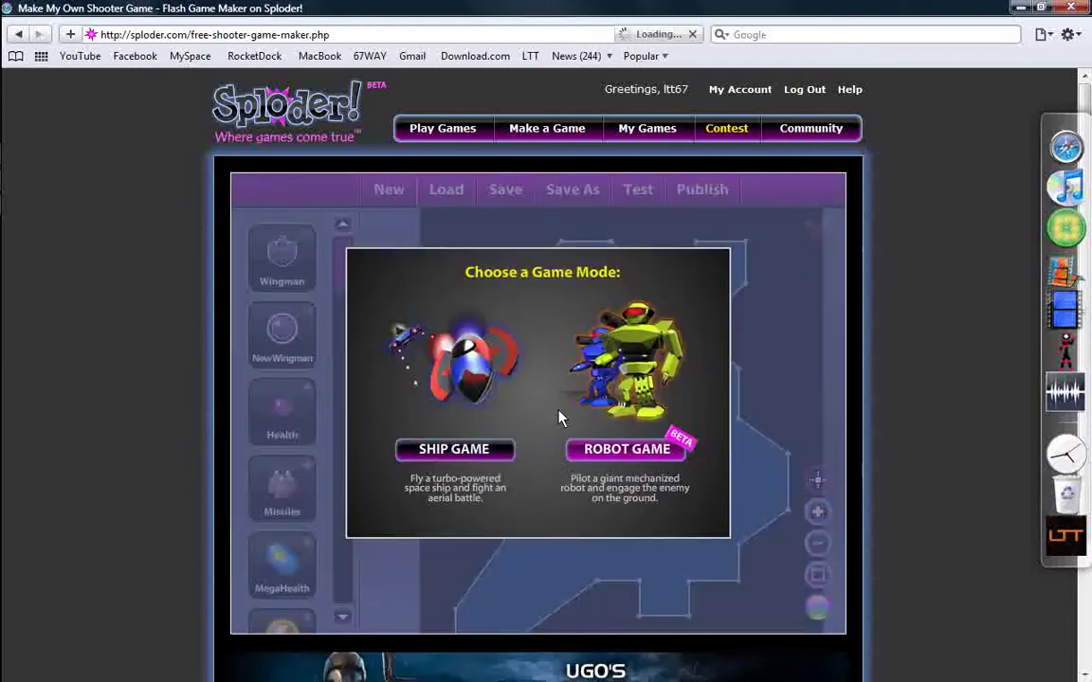
click(643, 456)
click(629, 404)
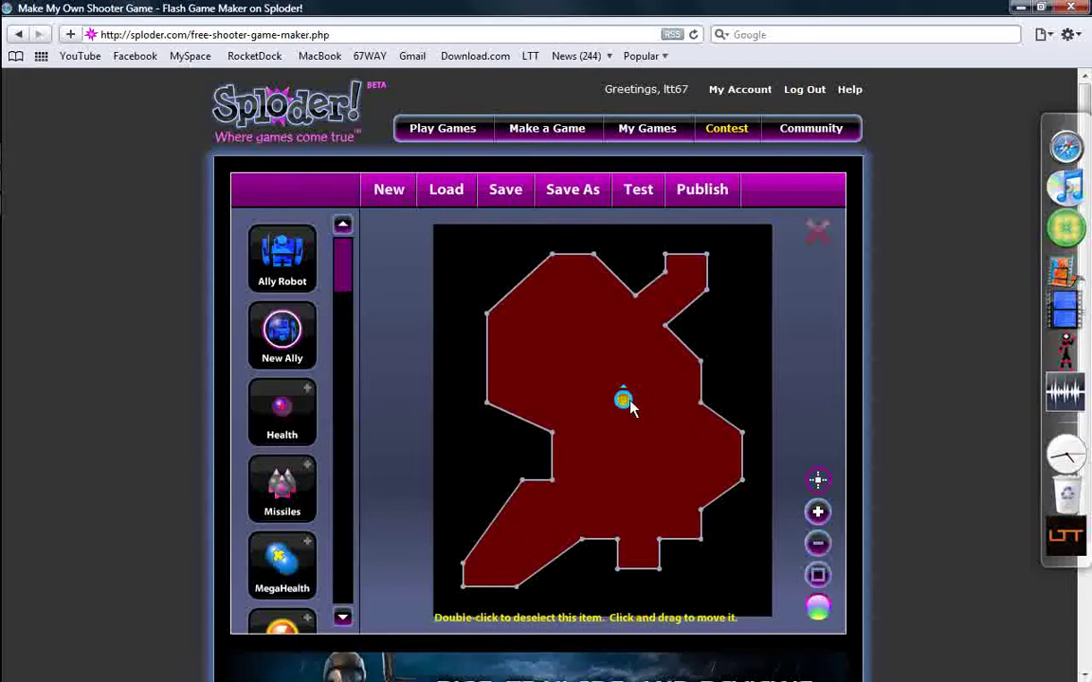
Move the player start lower-left, stretch the playfield corners outward, and place an ally centrally.
mouse_move(604, 423)
mouse_down()
mouse_move(578, 517)
mouse_move(507, 547)
mouse_up()
double_click(507, 548)
drag(553, 482, 439, 456)
drag(553, 432, 450, 426)
drag(487, 314, 439, 267)
mouse_move(552, 254)
mouse_down()
mouse_move(553, 244)
mouse_move(659, 243)
mouse_up()
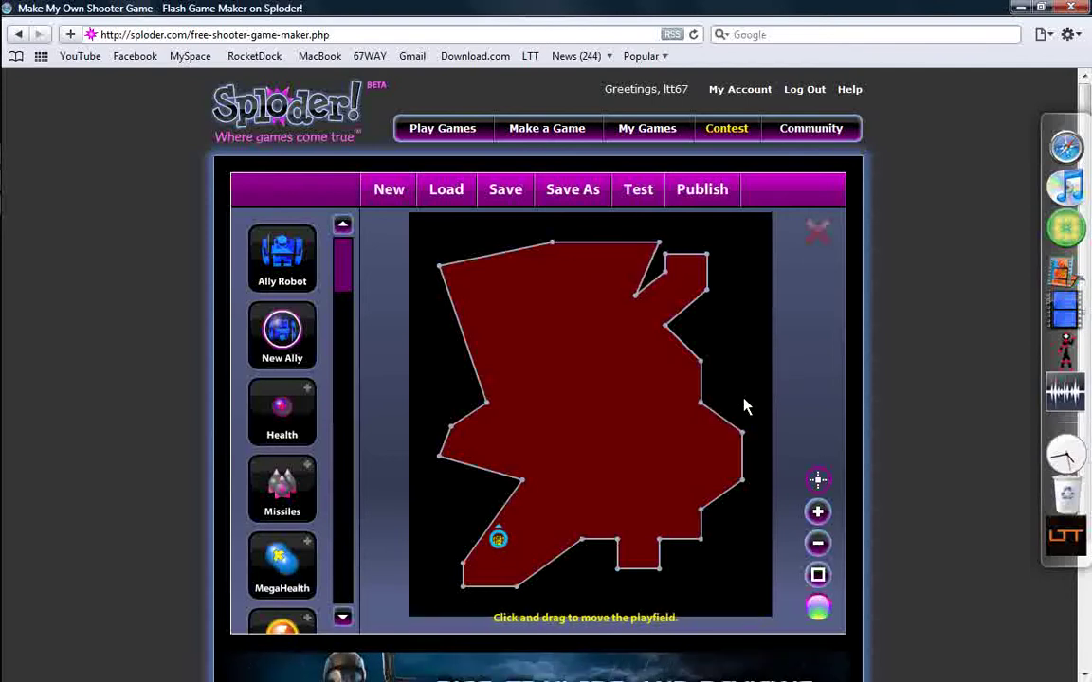
drag(733, 398, 792, 362)
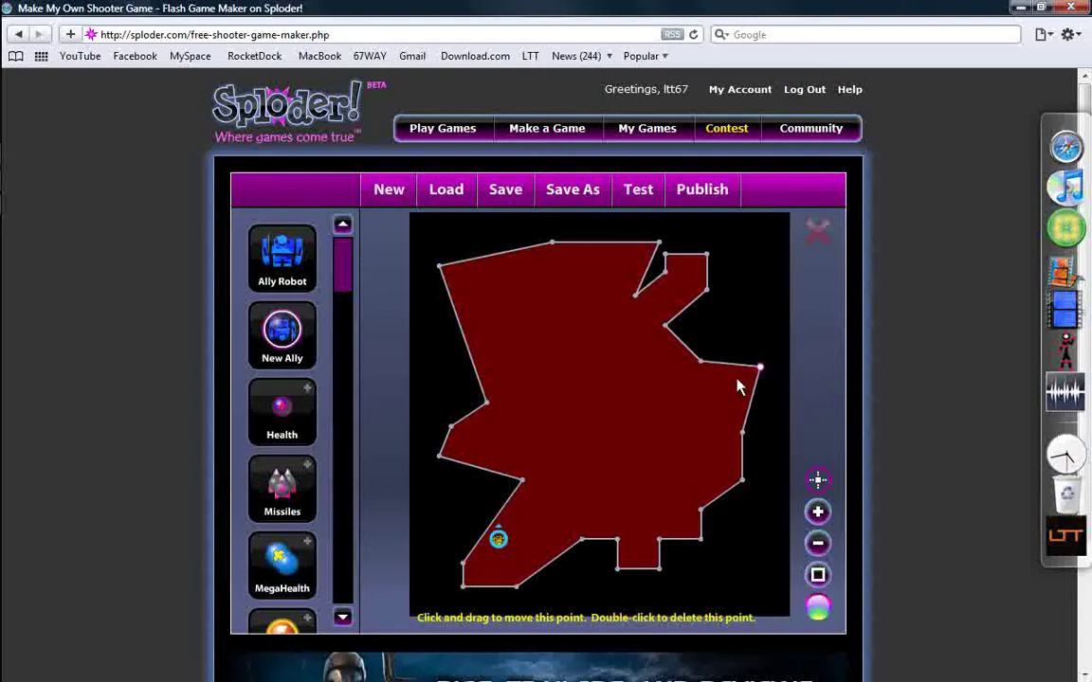
mouse_move(281, 358)
mouse_down()
mouse_move(488, 389)
mouse_move(540, 433)
mouse_up()
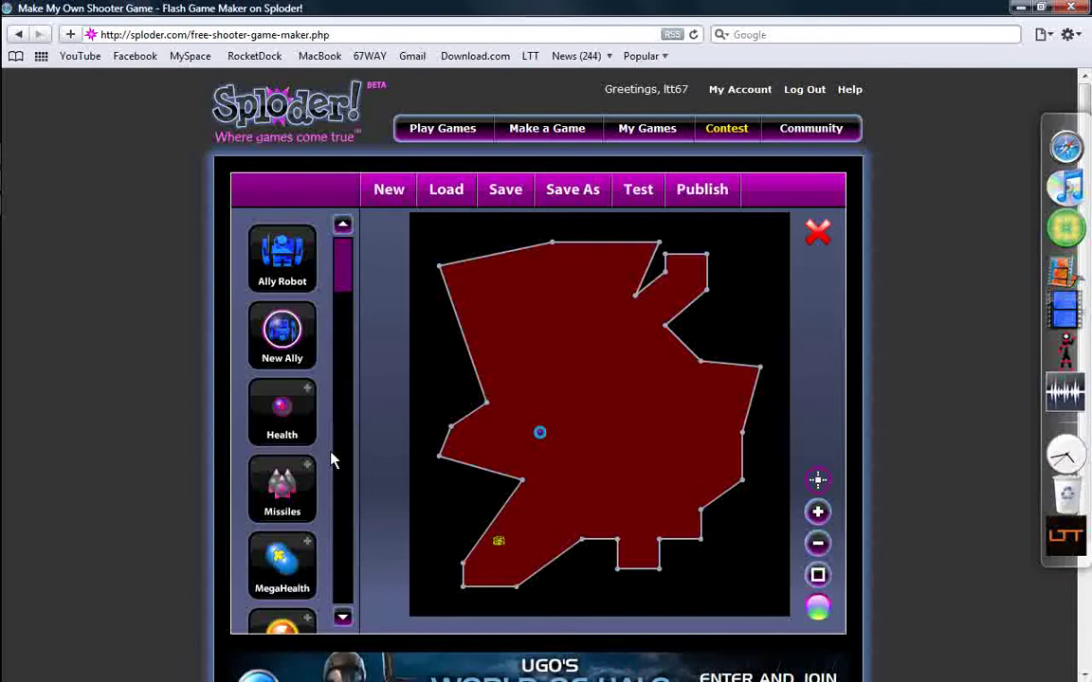
Place a Health pickup on the playfield.
mouse_move(295, 401)
mouse_down()
mouse_move(452, 398)
mouse_move(617, 446)
mouse_up()
mouse_move(530, 432)
mouse_down()
mouse_move(539, 396)
mouse_move(549, 433)
mouse_up()
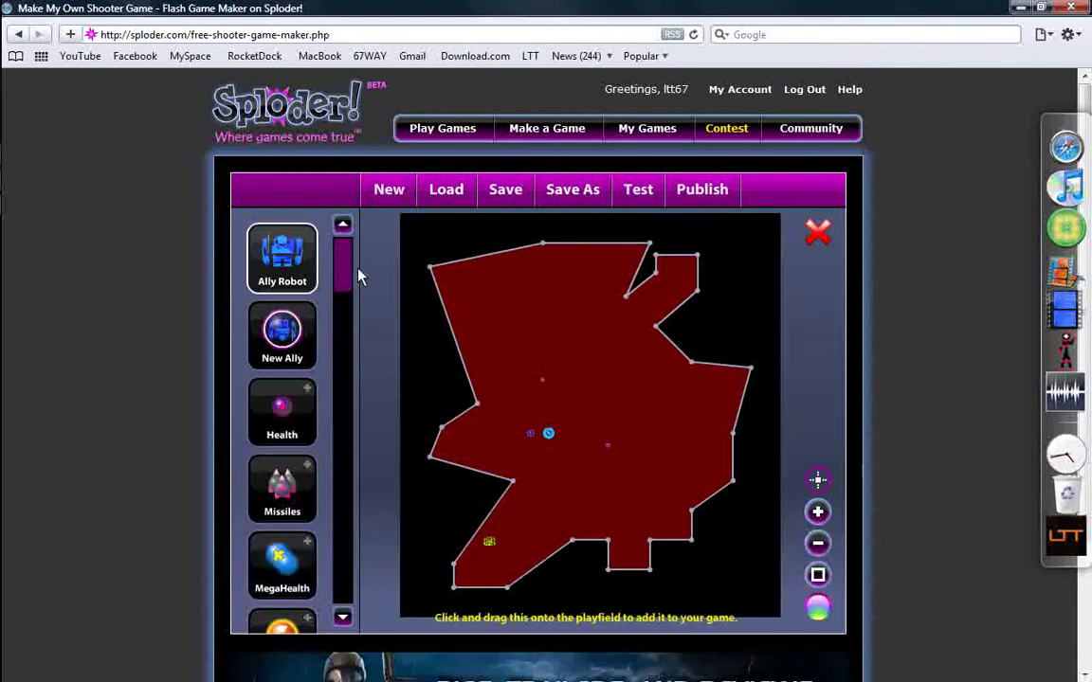
drag(354, 294, 366, 349)
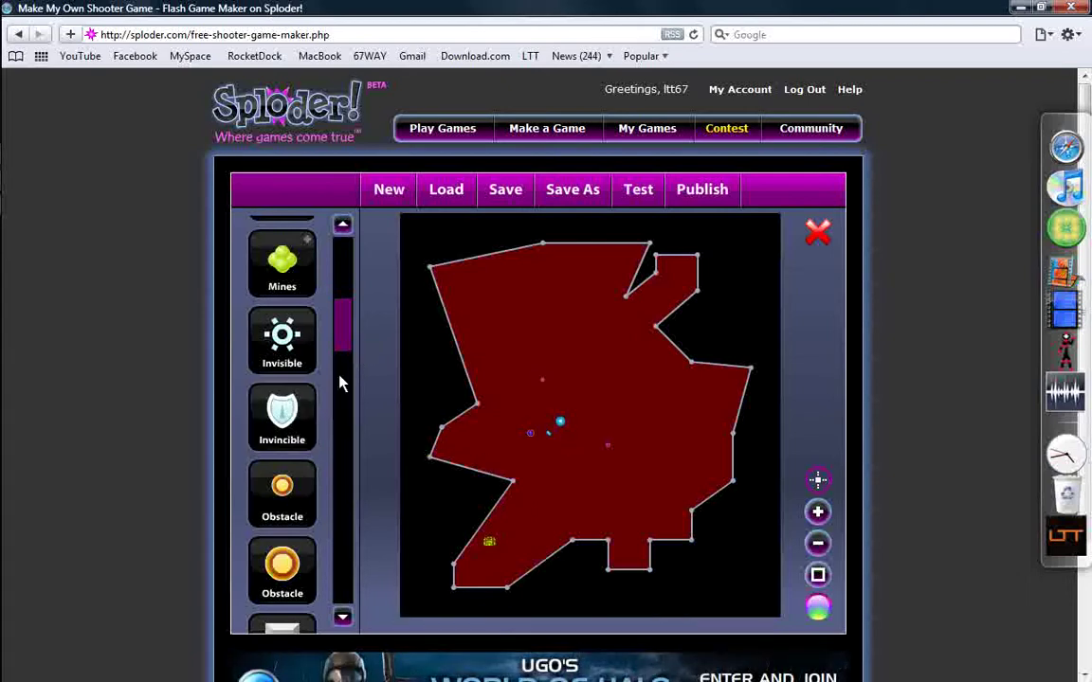
mouse_move(349, 358)
mouse_down()
mouse_move(344, 450)
mouse_move(331, 427)
mouse_up()
Add an Enemy Bot, Small Enemy, Enemy Guard, Turret and Launcher to the playfield.
drag(282, 248, 626, 398)
mouse_move(262, 317)
mouse_down()
mouse_move(462, 370)
mouse_move(549, 374)
mouse_up()
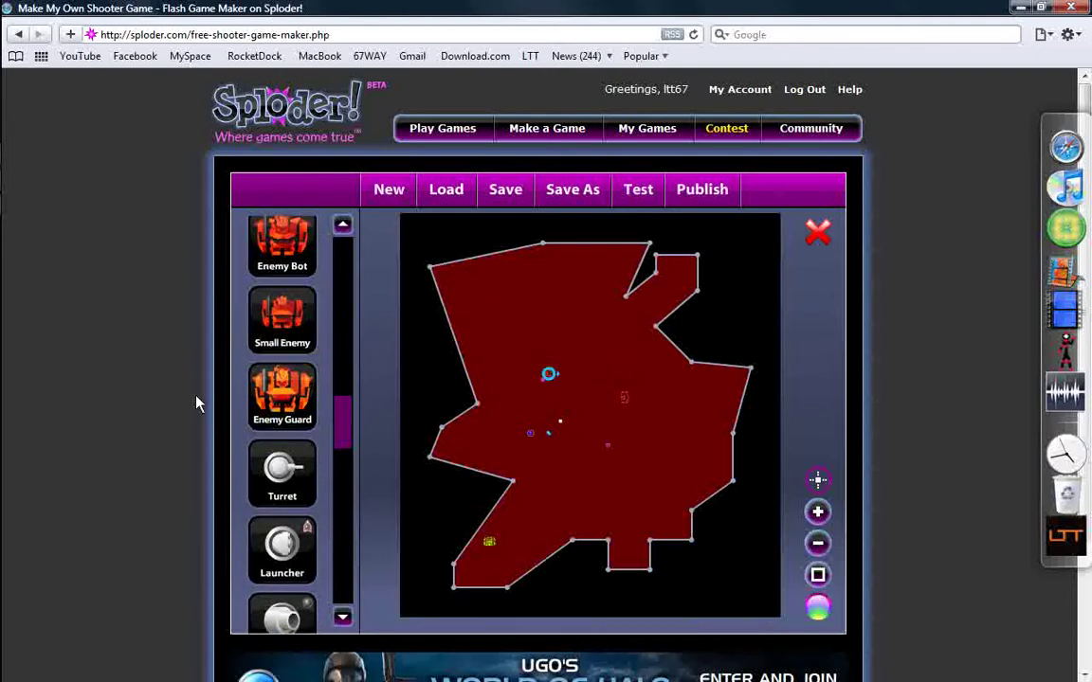
drag(281, 393, 494, 367)
mouse_move(282, 469)
mouse_down()
mouse_move(275, 438)
mouse_move(560, 373)
mouse_up()
drag(309, 541, 503, 457)
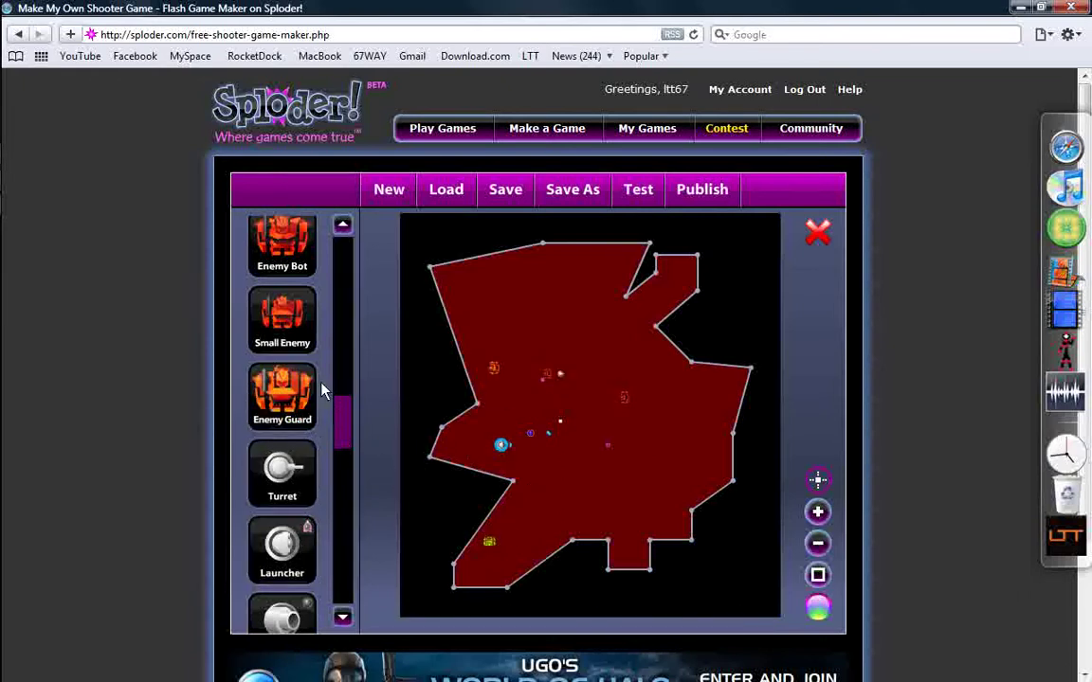
drag(353, 442, 334, 592)
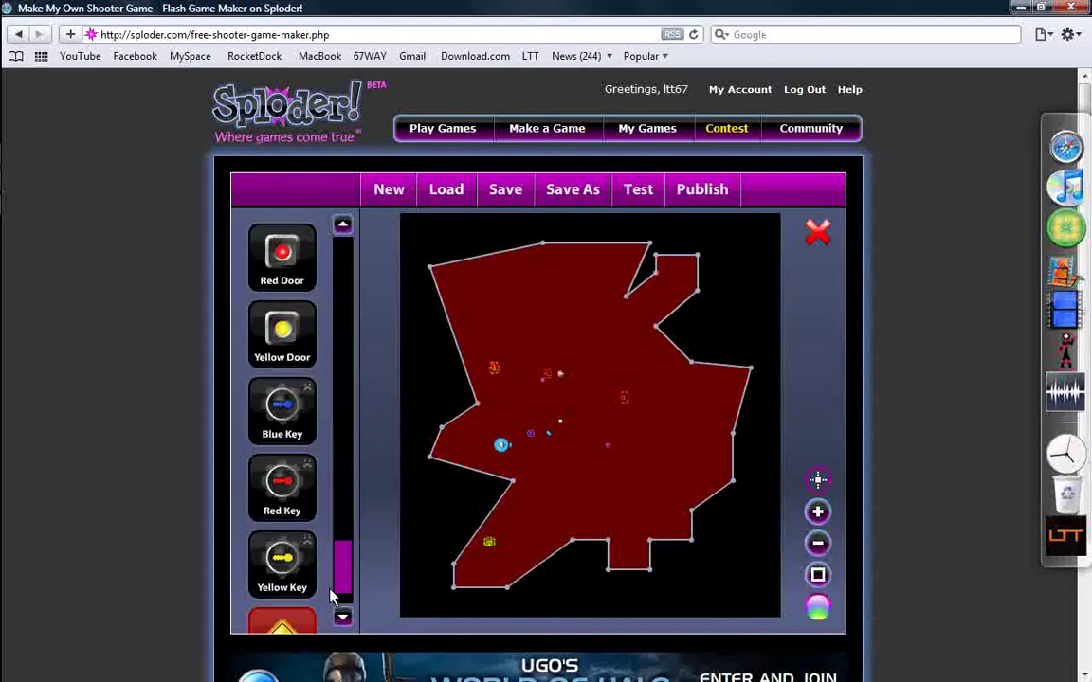
Test-play the level, steering the robot with the arrow keys and firing with space.
click(630, 193)
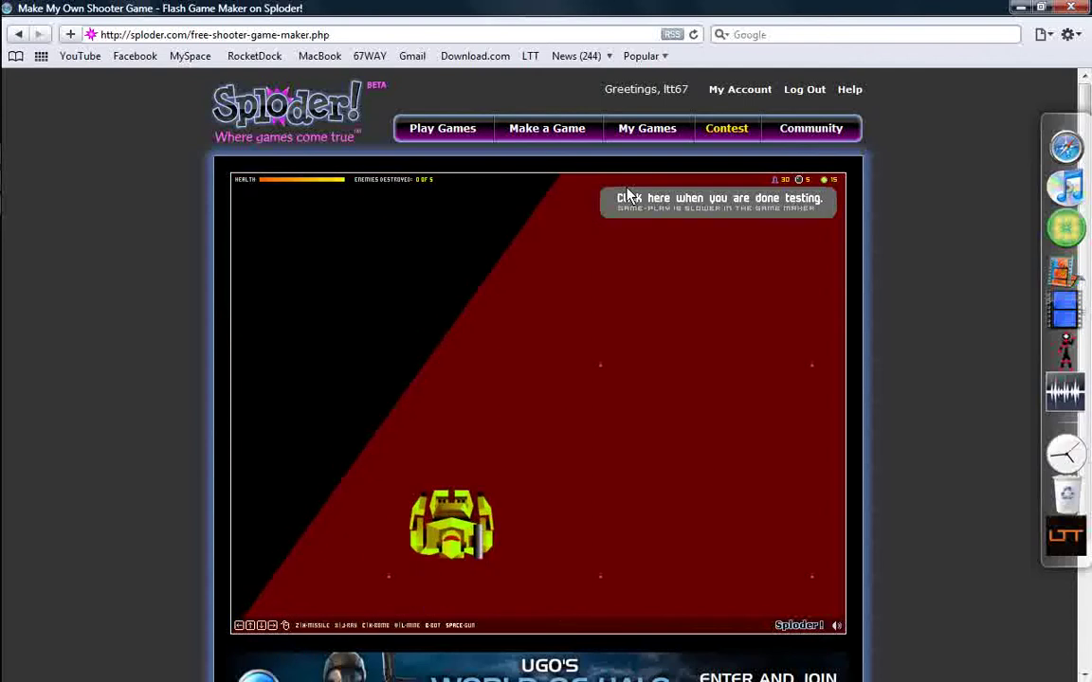
key(Up)
key(Right)
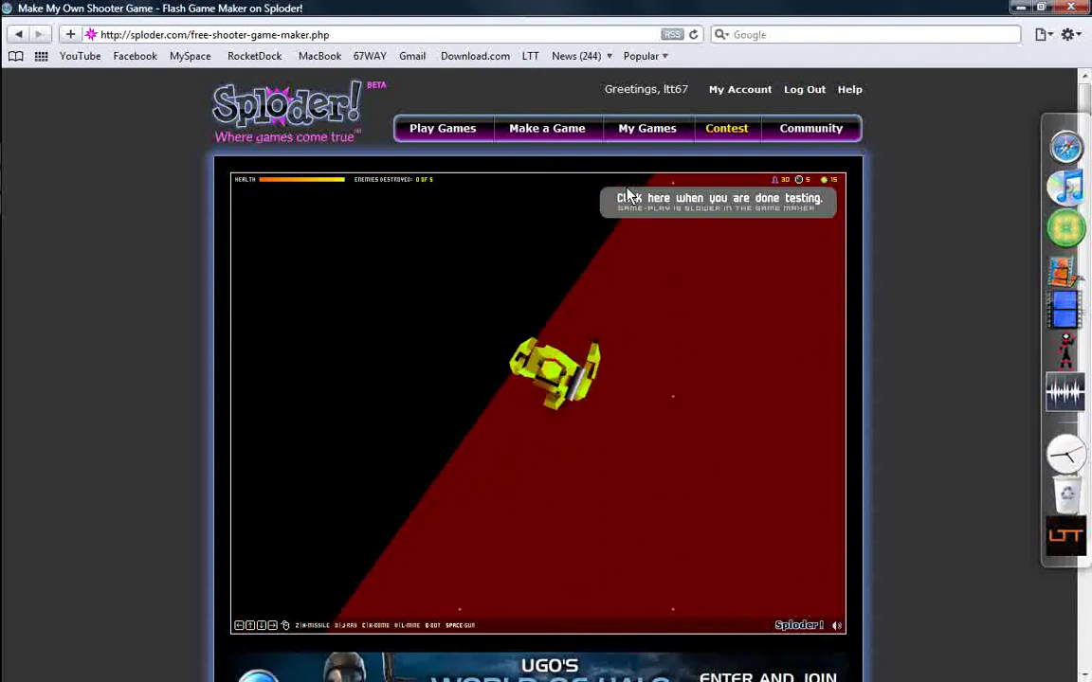
key(Left)
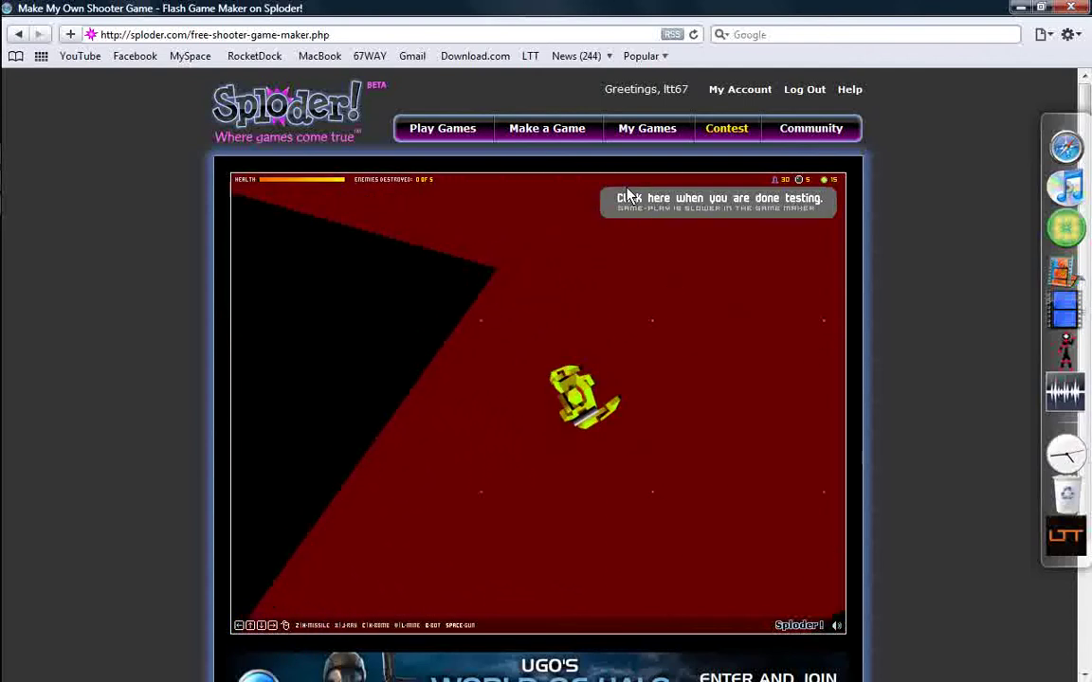
key(Up)
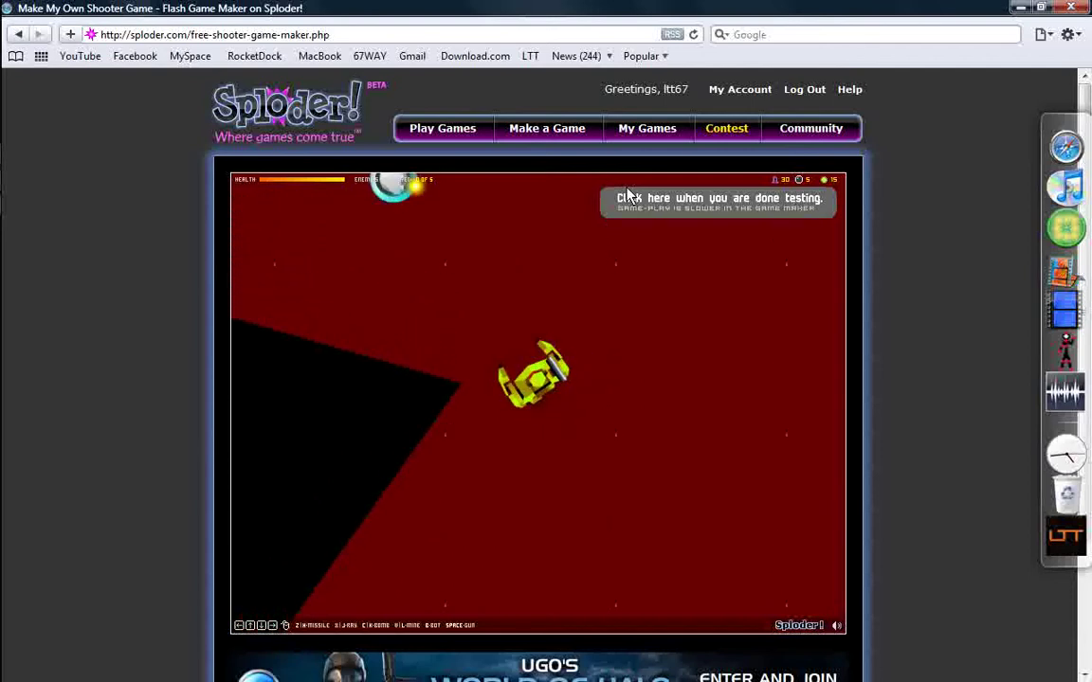
key(space)
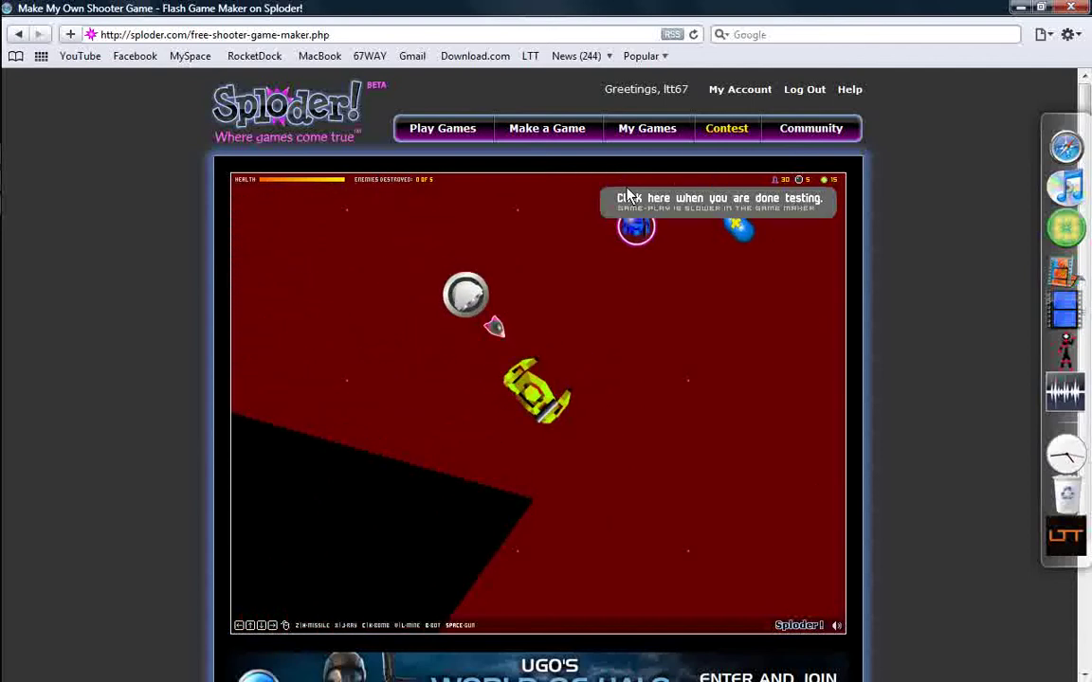
key(Up)
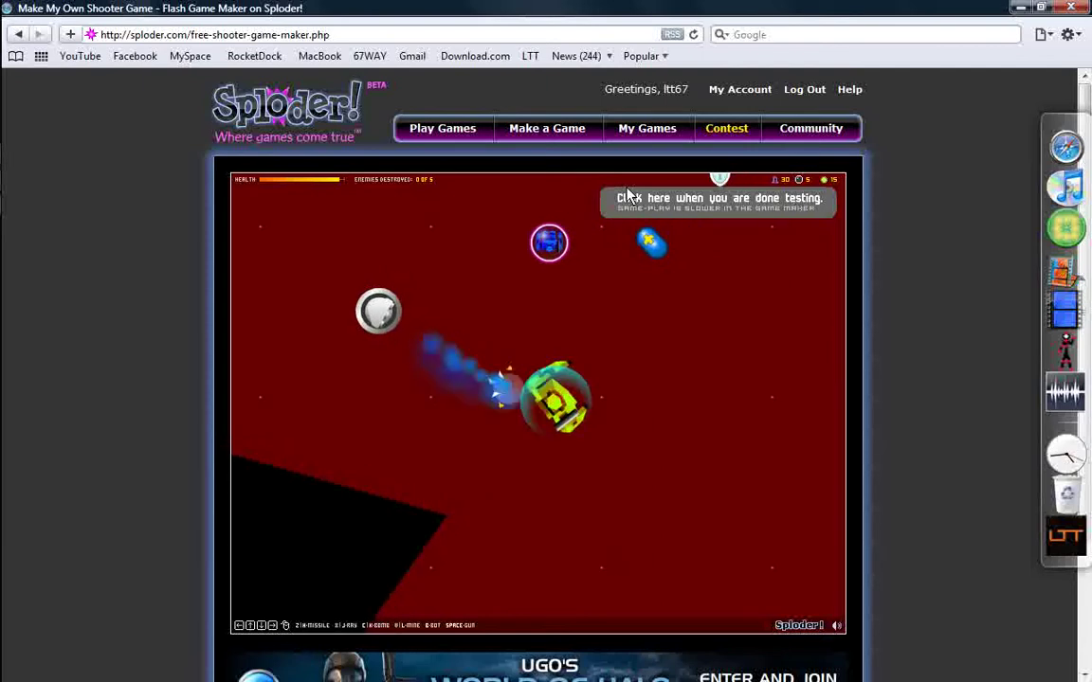
key(Left)
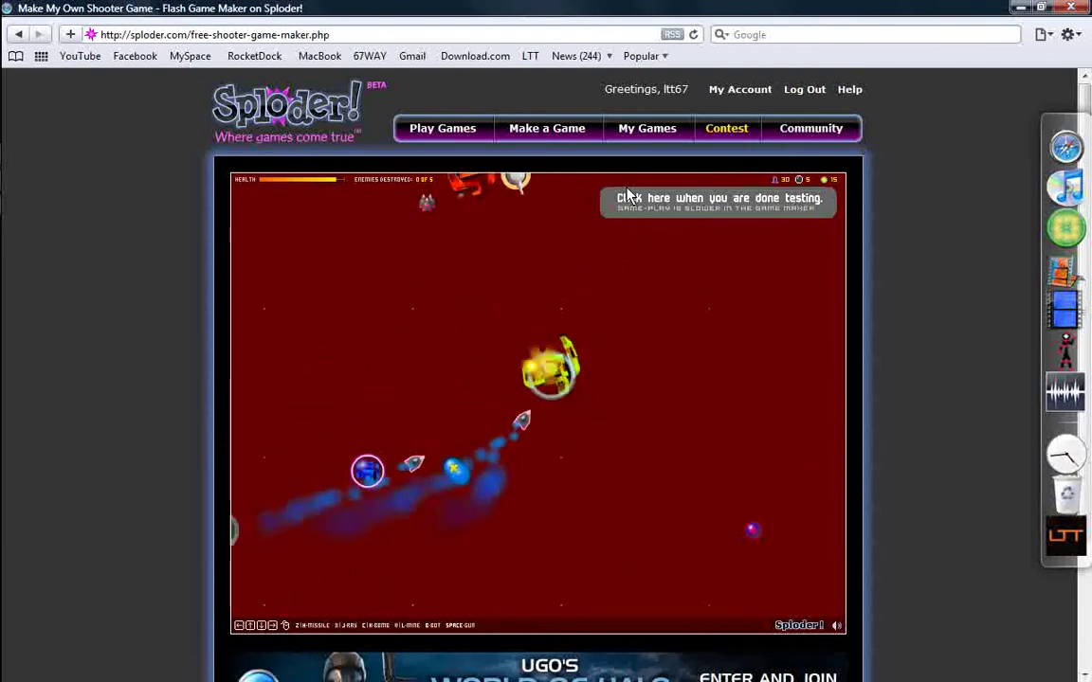
key(space)
key(Up)
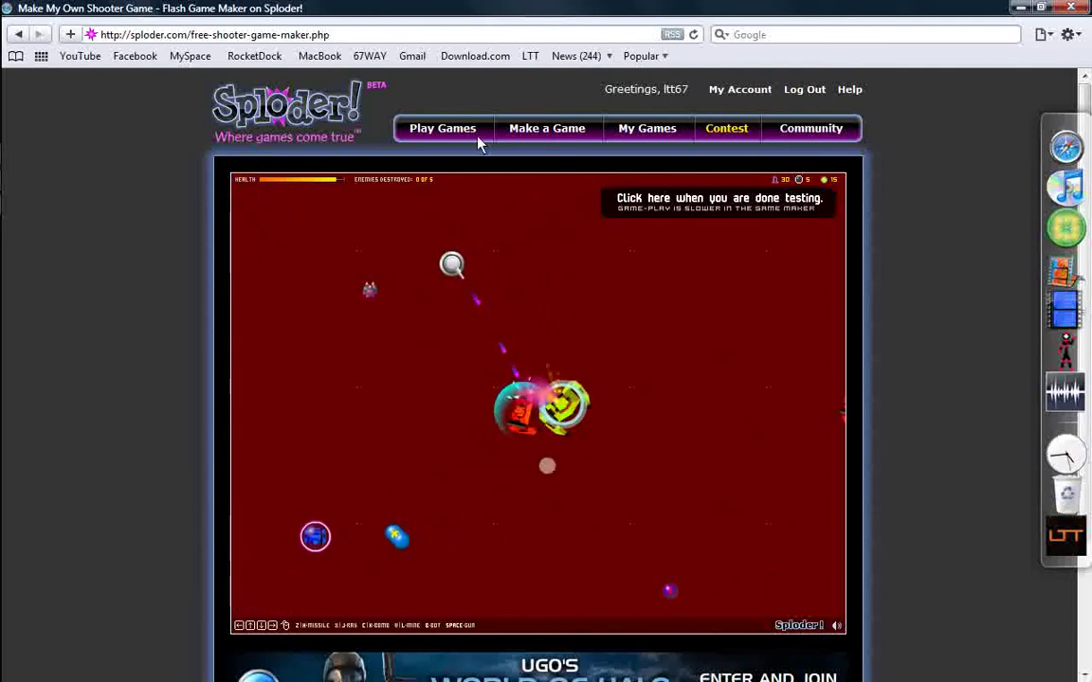
Start a new Shooter Creator level in ship game mode.
click(17, 38)
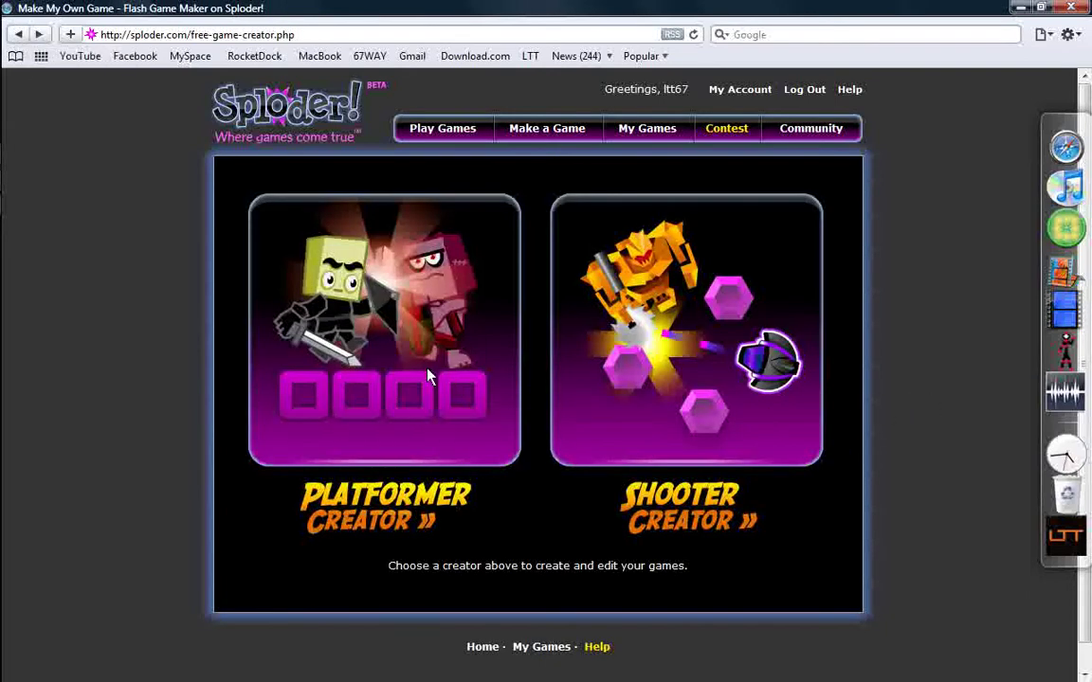
click(680, 384)
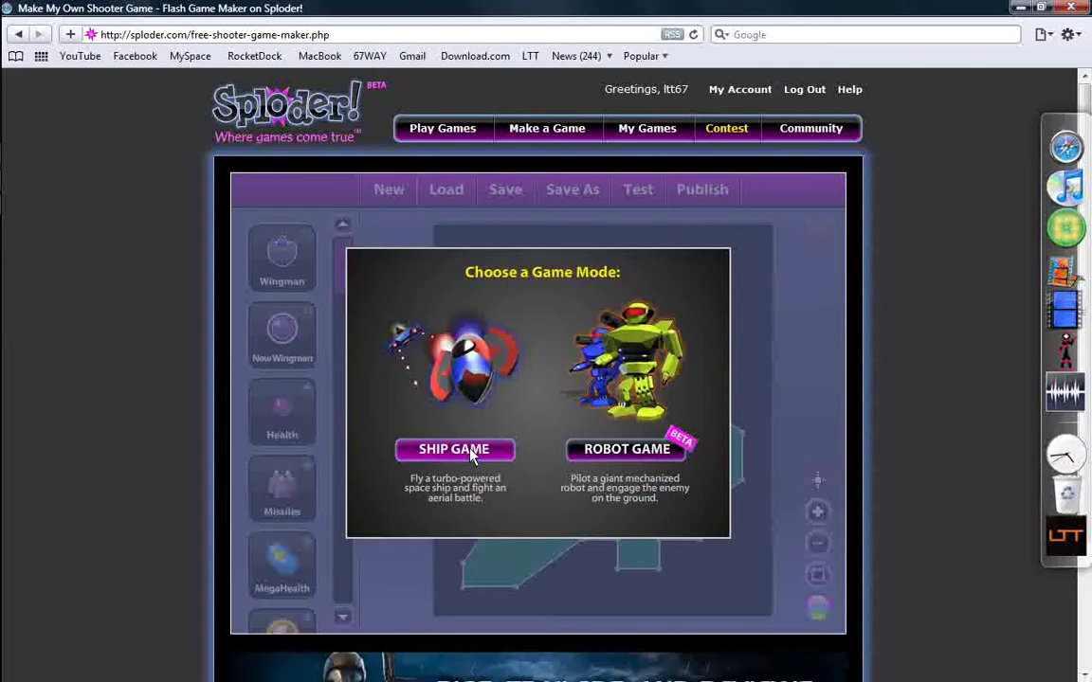
click(471, 455)
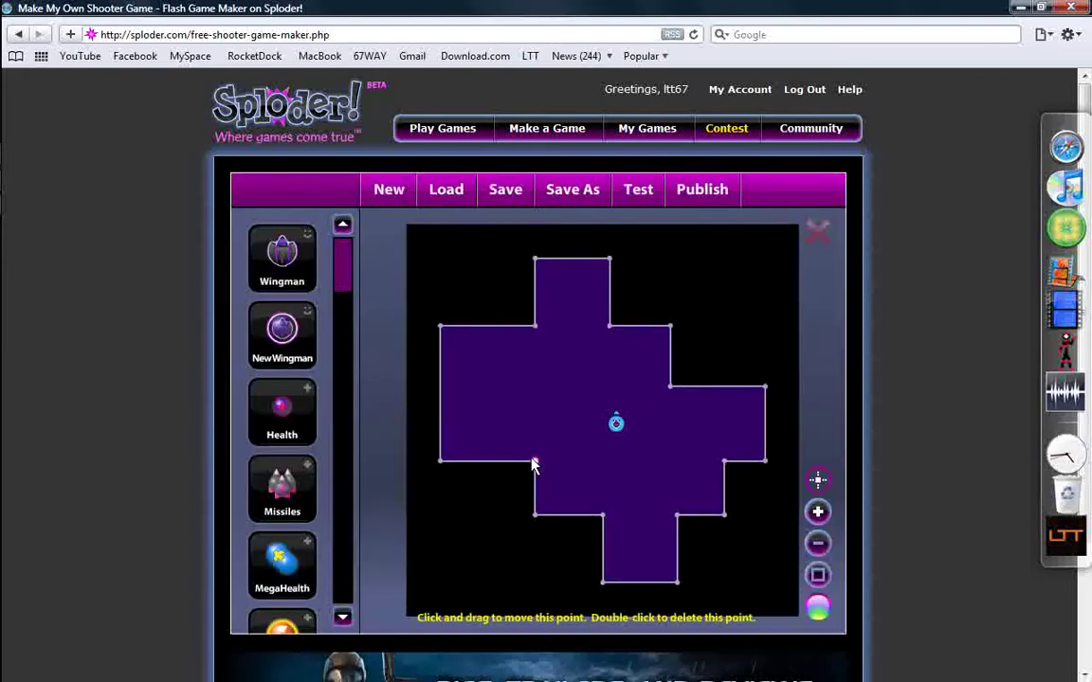
Reshape the purple playfield, pulling its corners outward and adding a peak on the upper-right edge.
drag(514, 475, 434, 554)
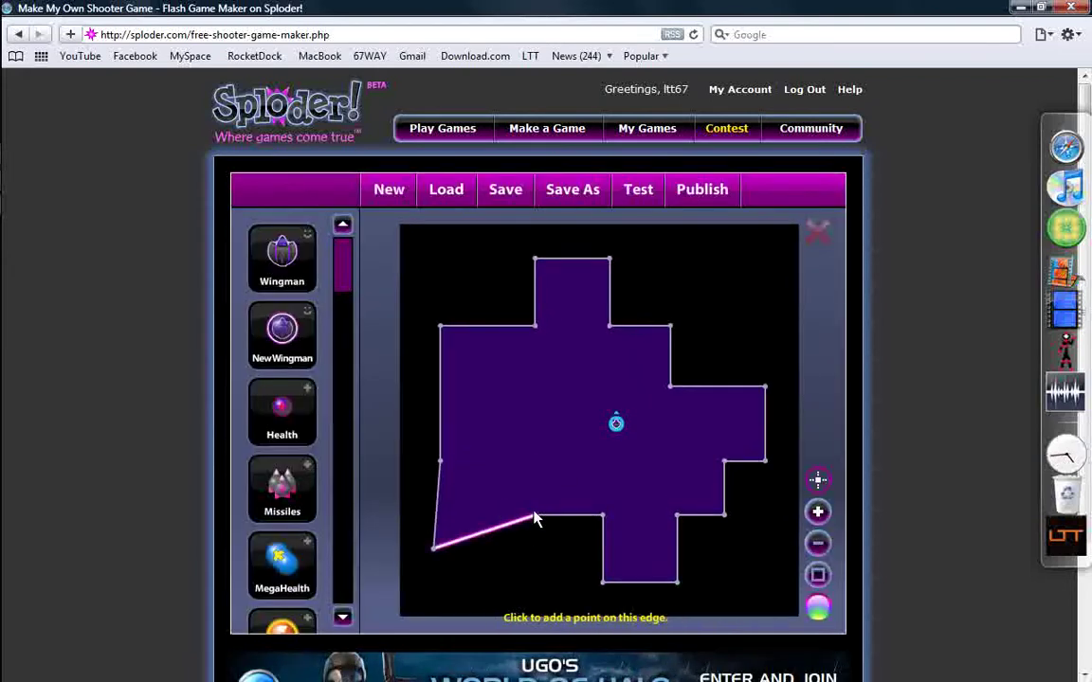
drag(534, 519, 548, 618)
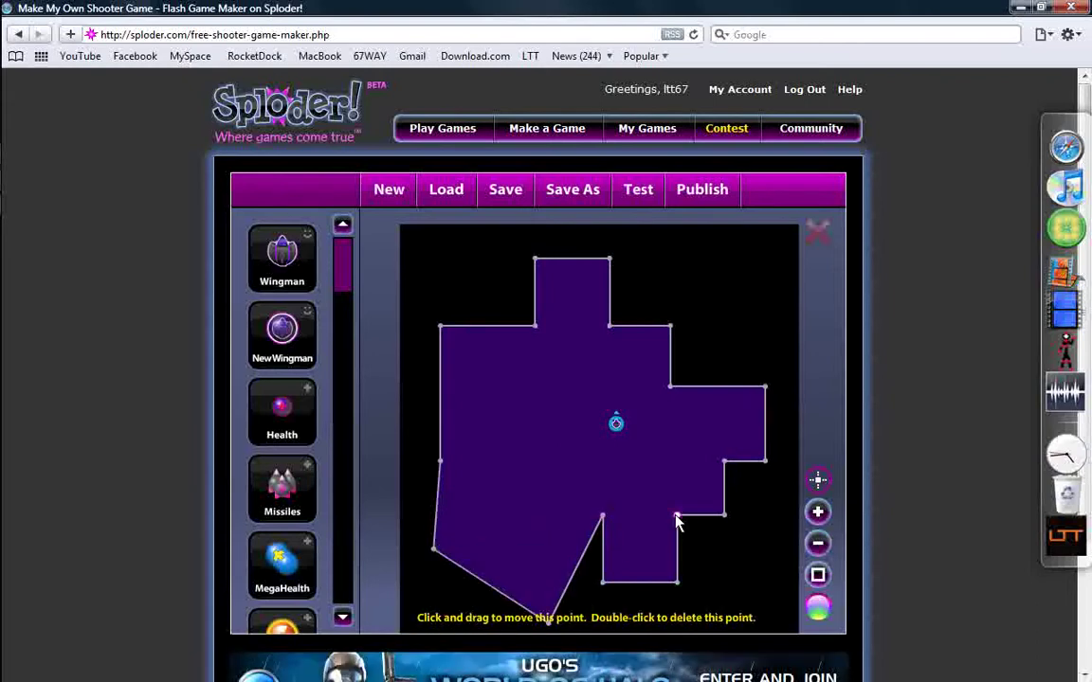
drag(676, 518, 792, 595)
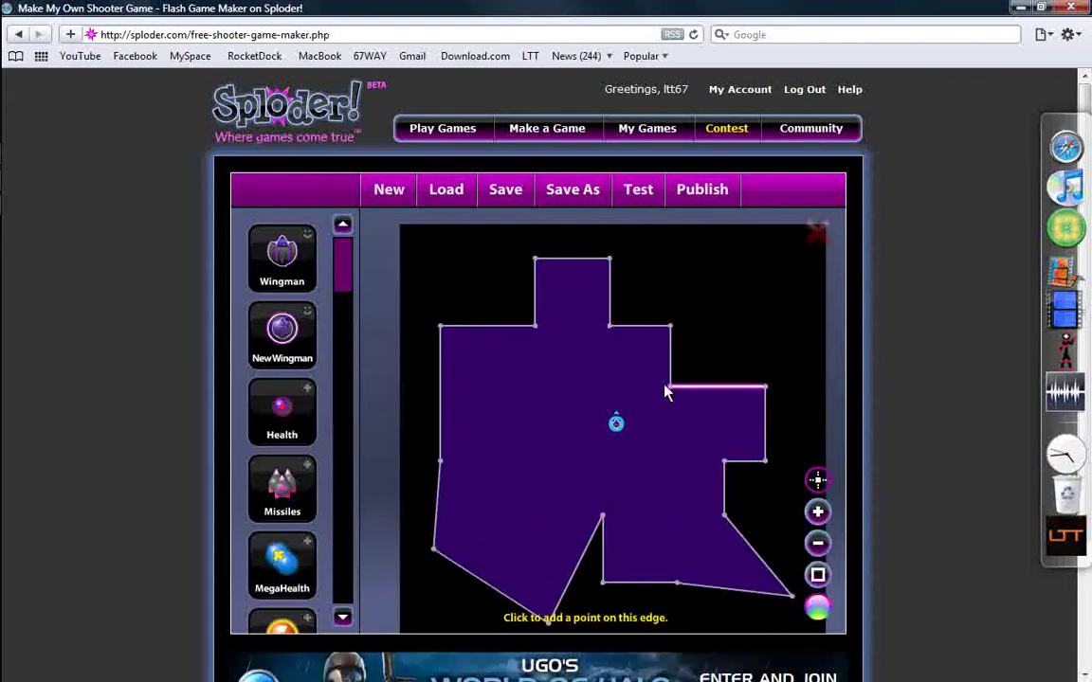
mouse_move(672, 388)
mouse_down()
mouse_move(712, 302)
mouse_move(650, 286)
mouse_up()
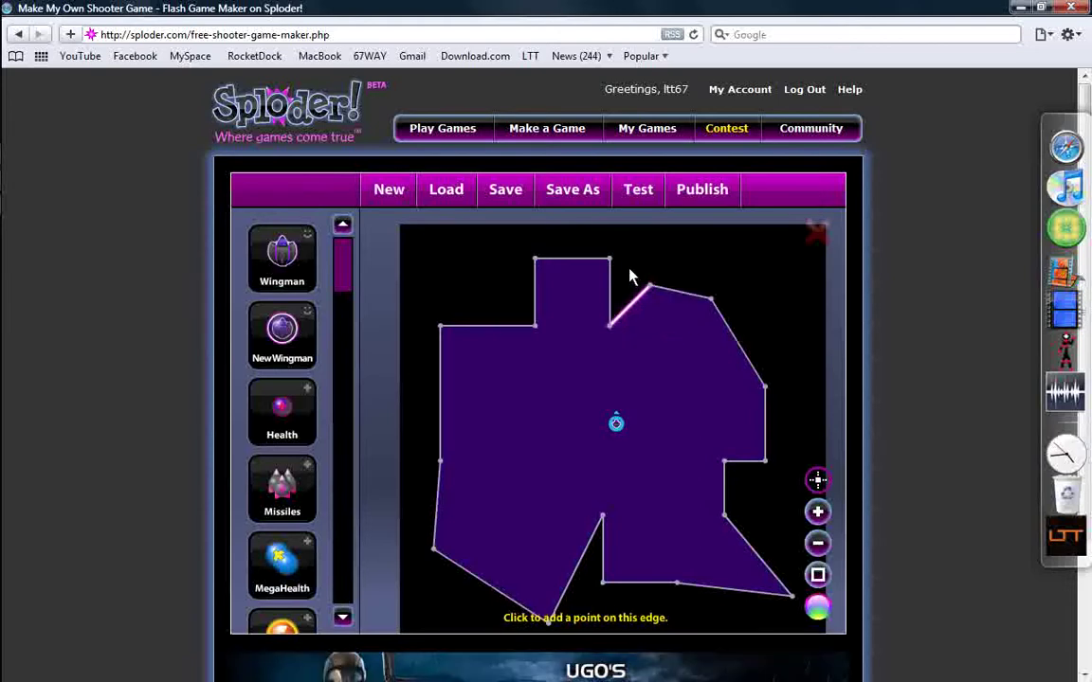
click(611, 328)
drag(631, 277, 644, 252)
drag(536, 329, 386, 245)
drag(440, 326, 326, 363)
drag(441, 464, 394, 480)
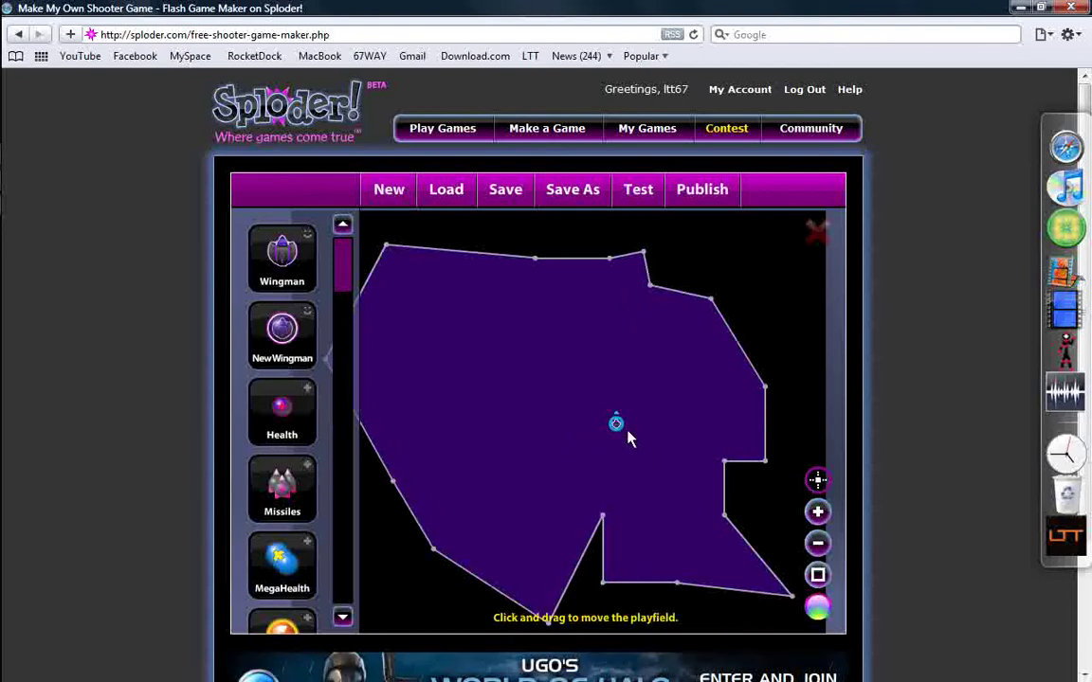
Place a NewWingman, a Health pickup and a MegaHealth pickup on the playfield.
drag(297, 332, 588, 392)
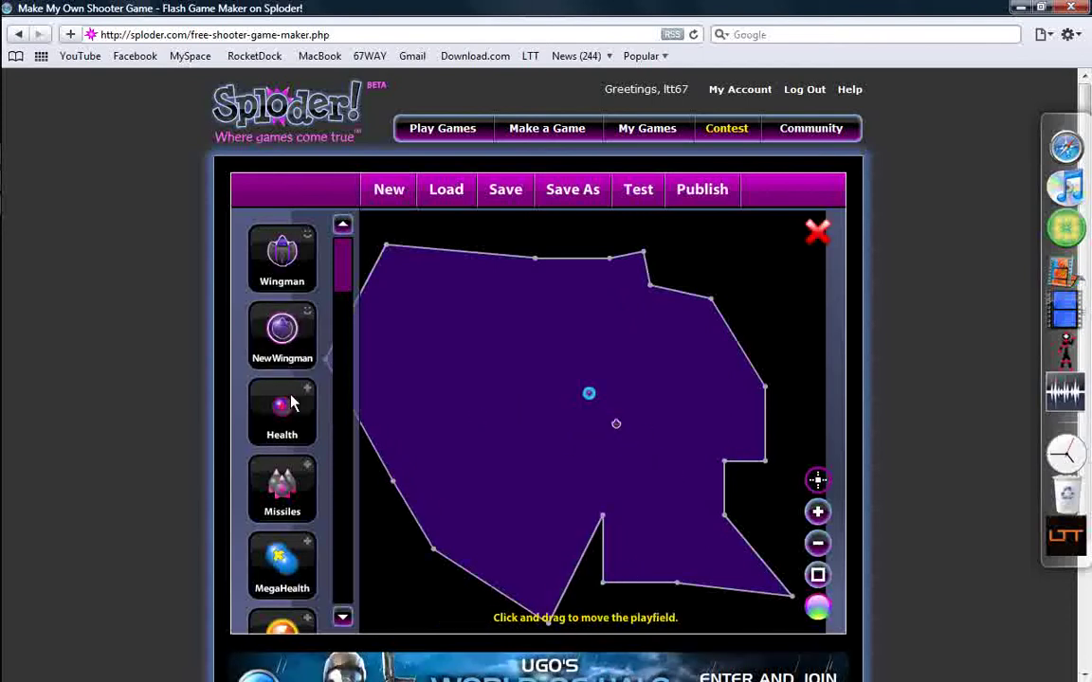
drag(291, 403, 582, 380)
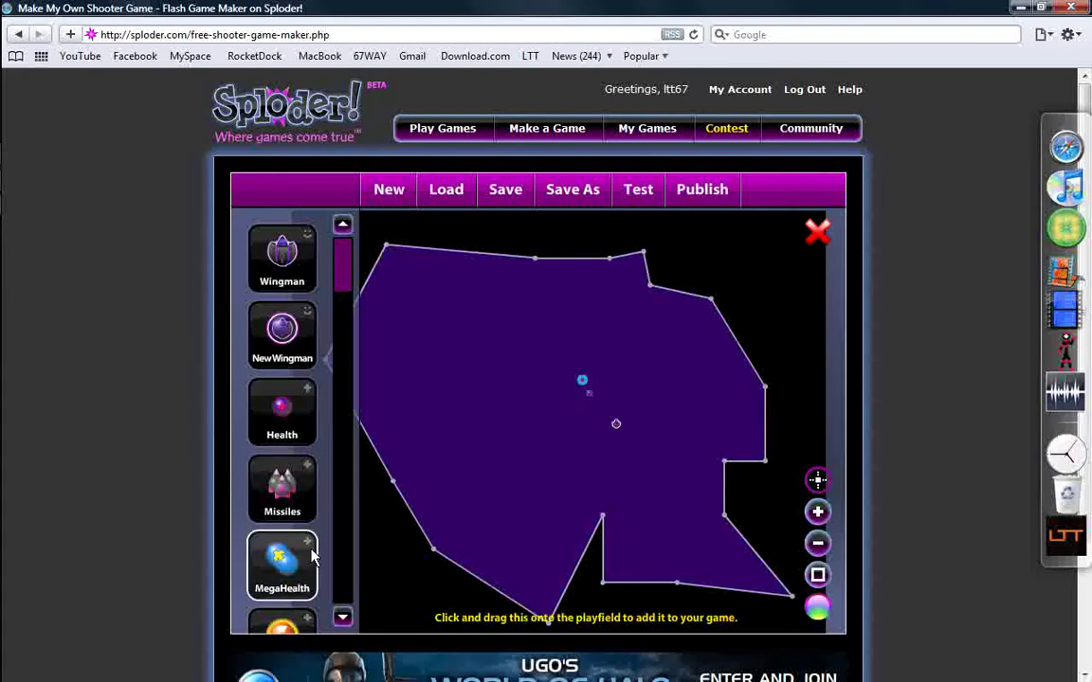
drag(312, 558, 650, 508)
right_click(775, 596)
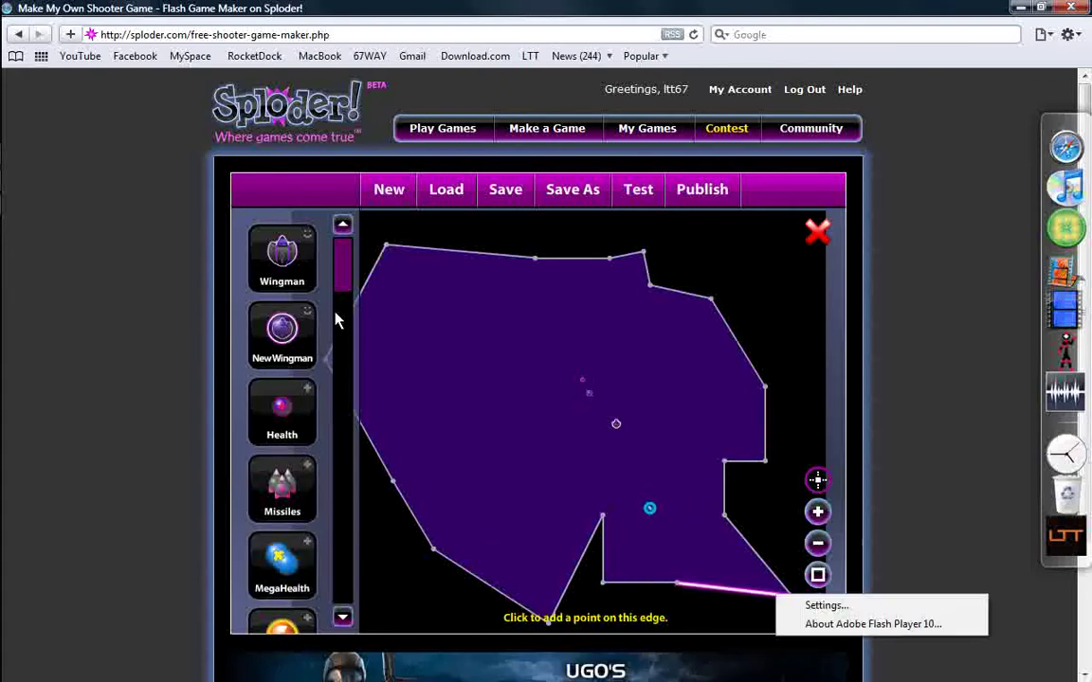
drag(339, 290, 346, 464)
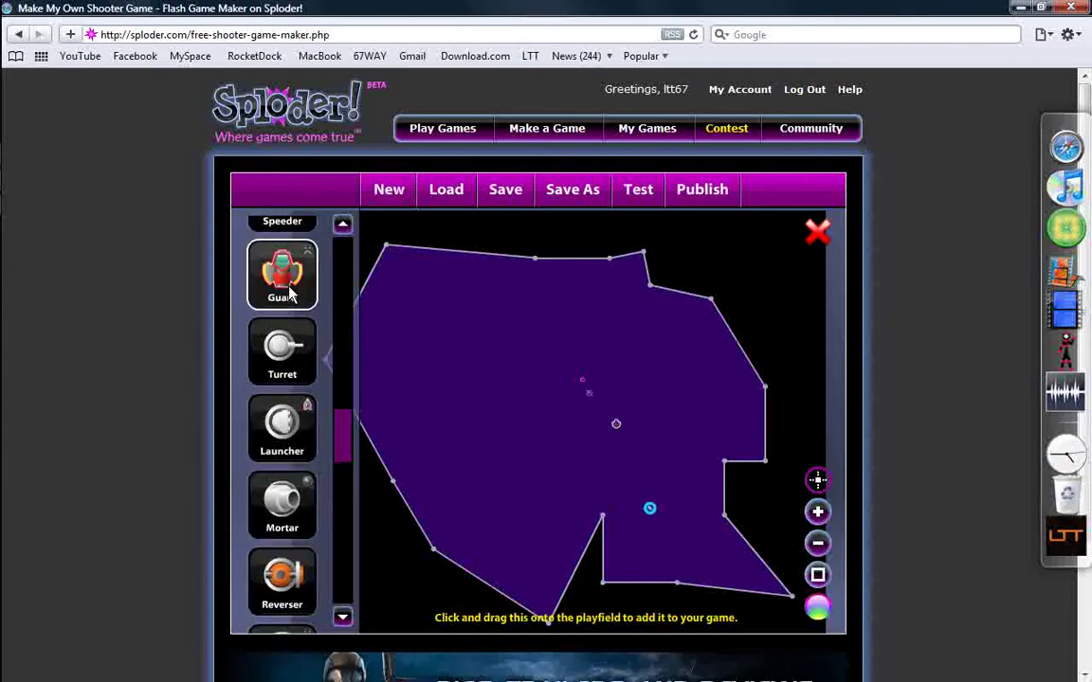
Discard the unsaved shooter game and start a fresh level in the Platformer Creator.
click(403, 198)
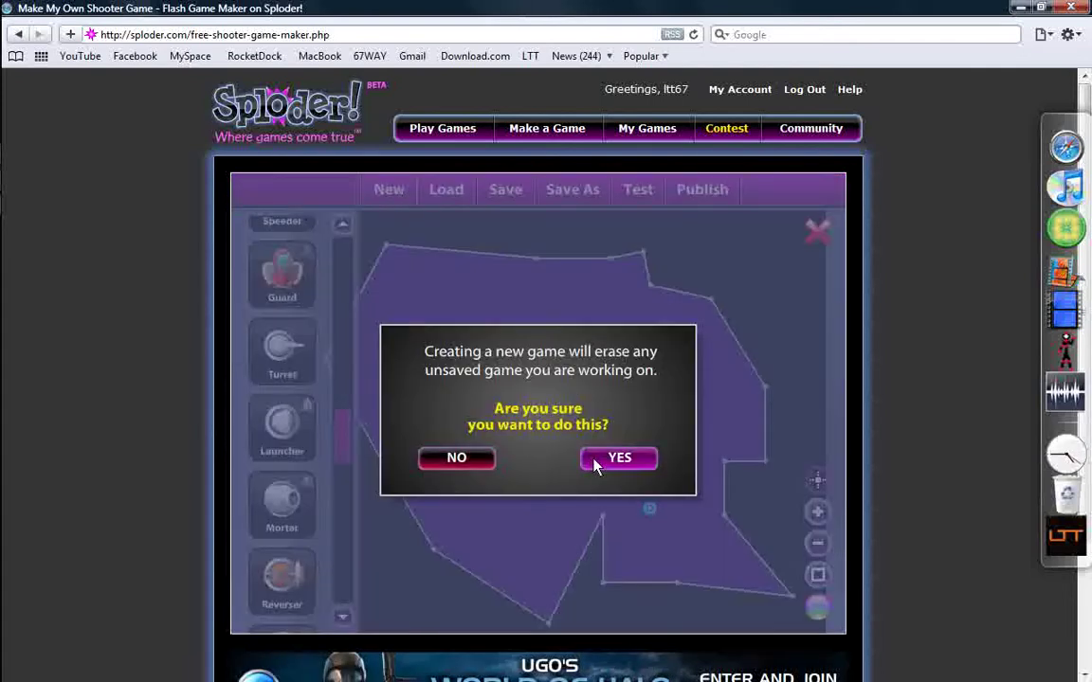
click(618, 458)
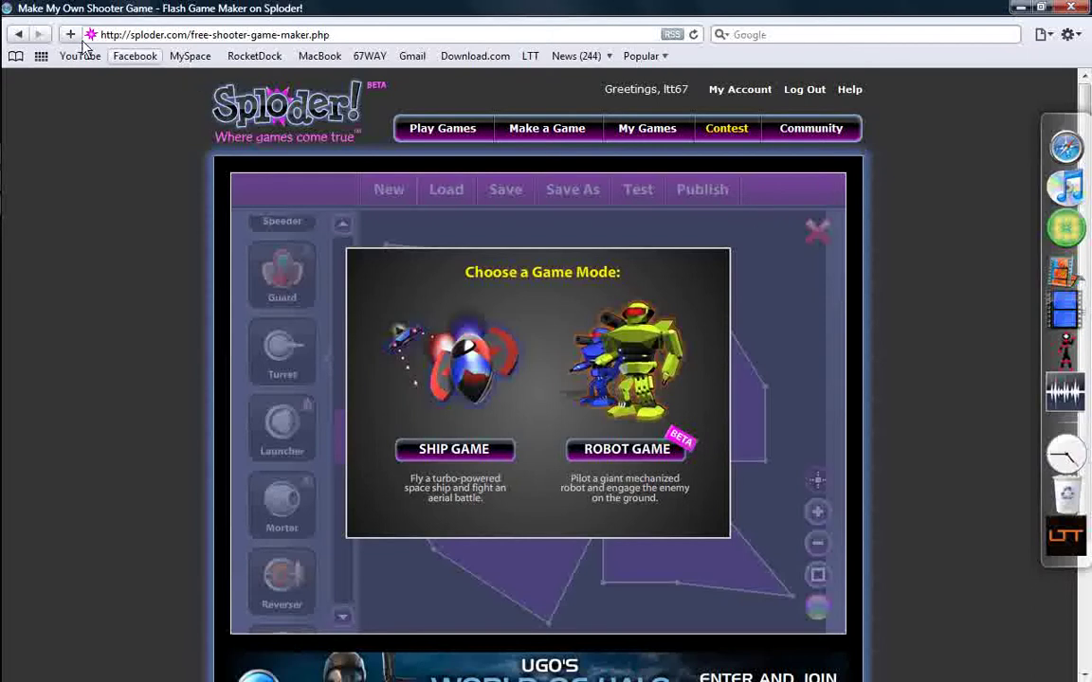
click(19, 35)
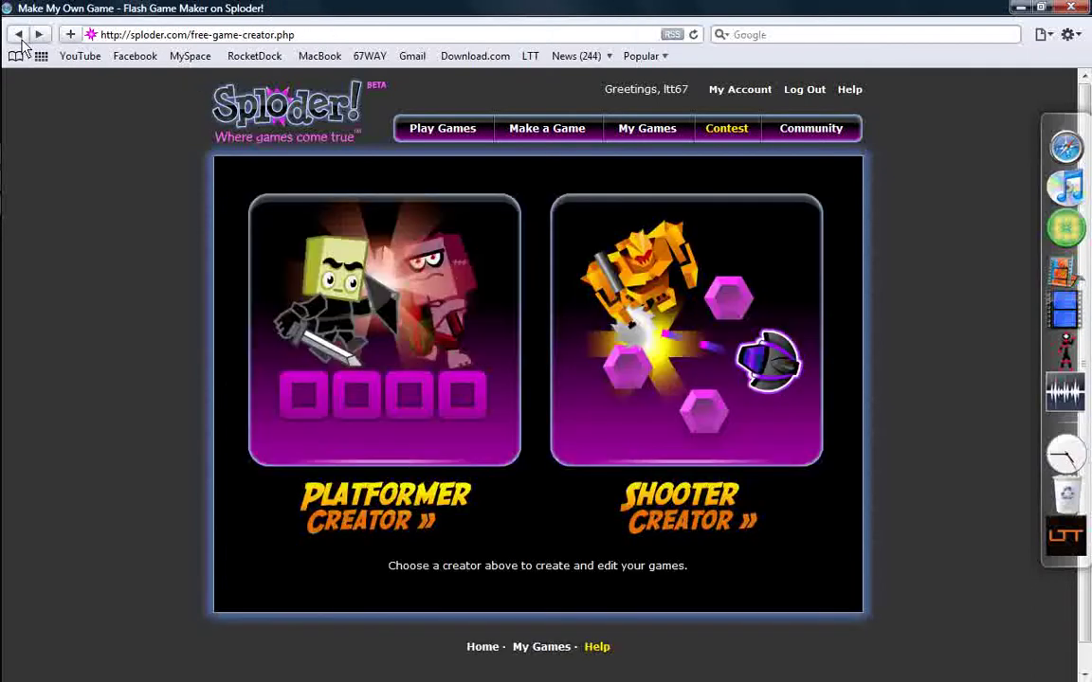
click(356, 262)
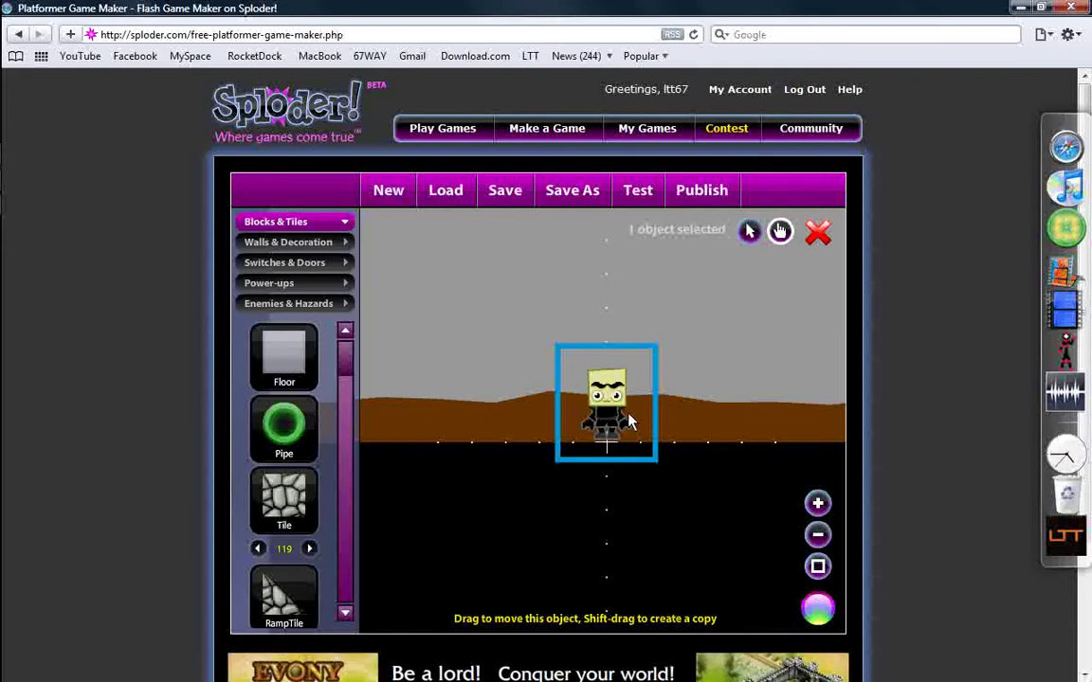
Cycle the level's background image through to the black hills backdrop.
click(820, 615)
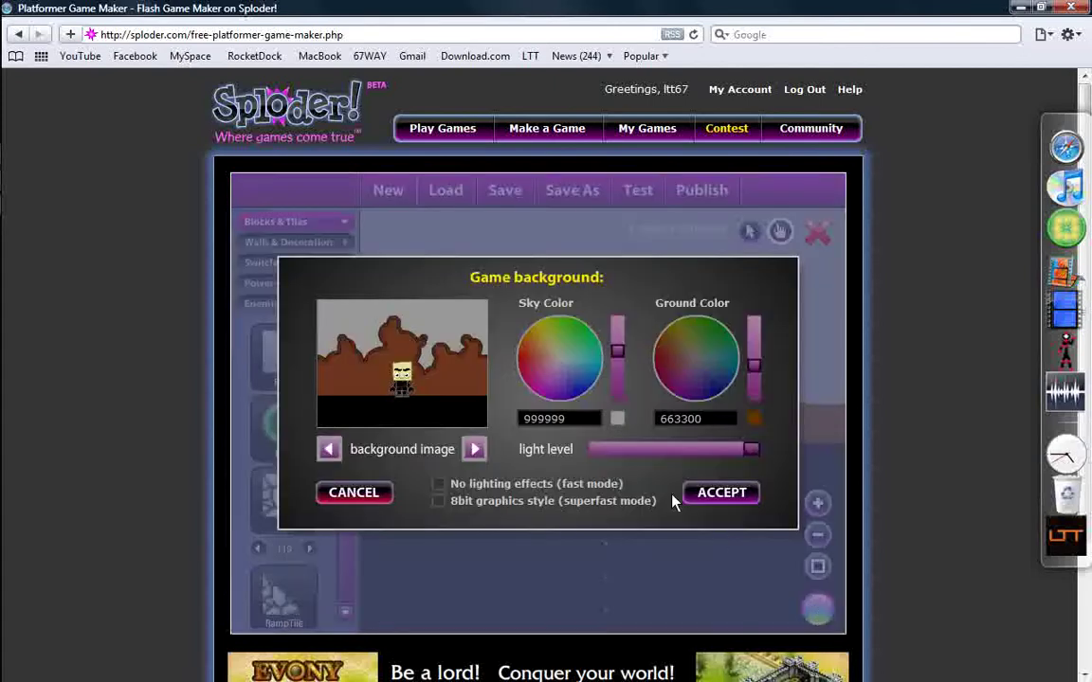
click(474, 452)
click(473, 451)
click(474, 452)
click(474, 451)
click(474, 451)
click(474, 451)
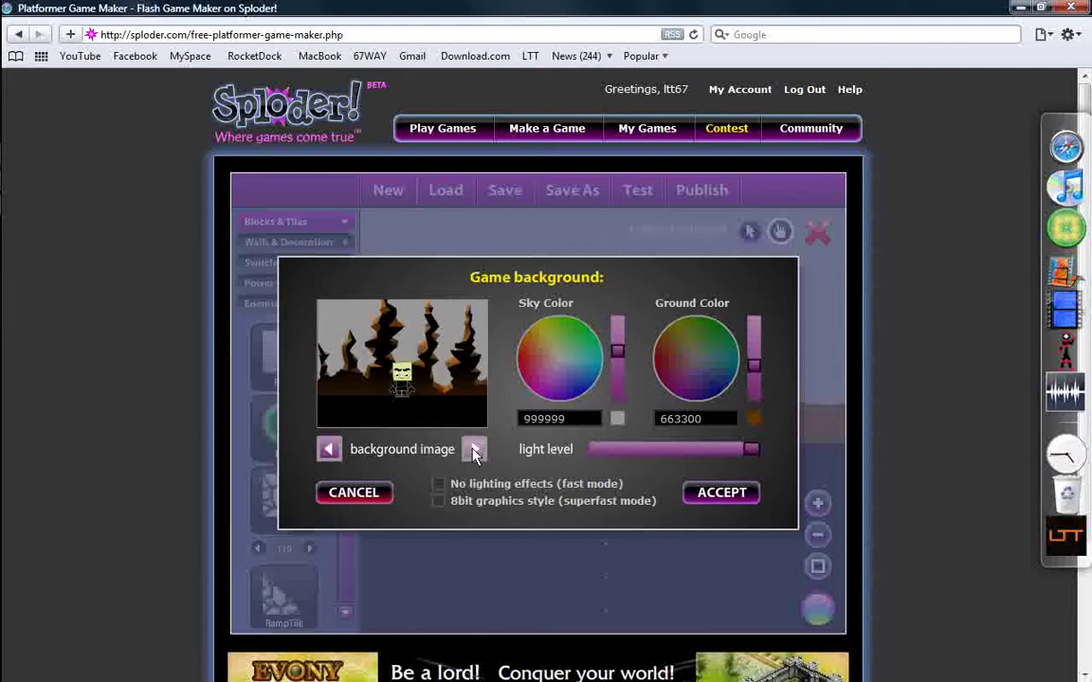
click(473, 451)
click(474, 451)
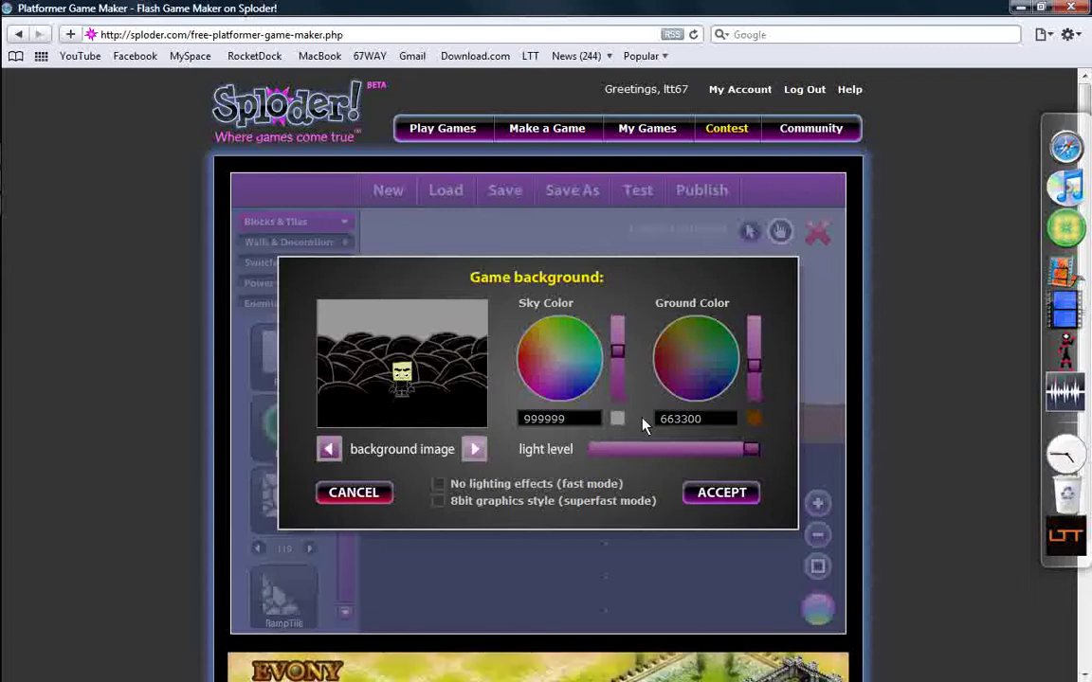
Set ground colour to dark blue 1a2d66 and sky colour to olive 97994c, then accept.
click(697, 387)
click(572, 360)
click(550, 359)
click(569, 338)
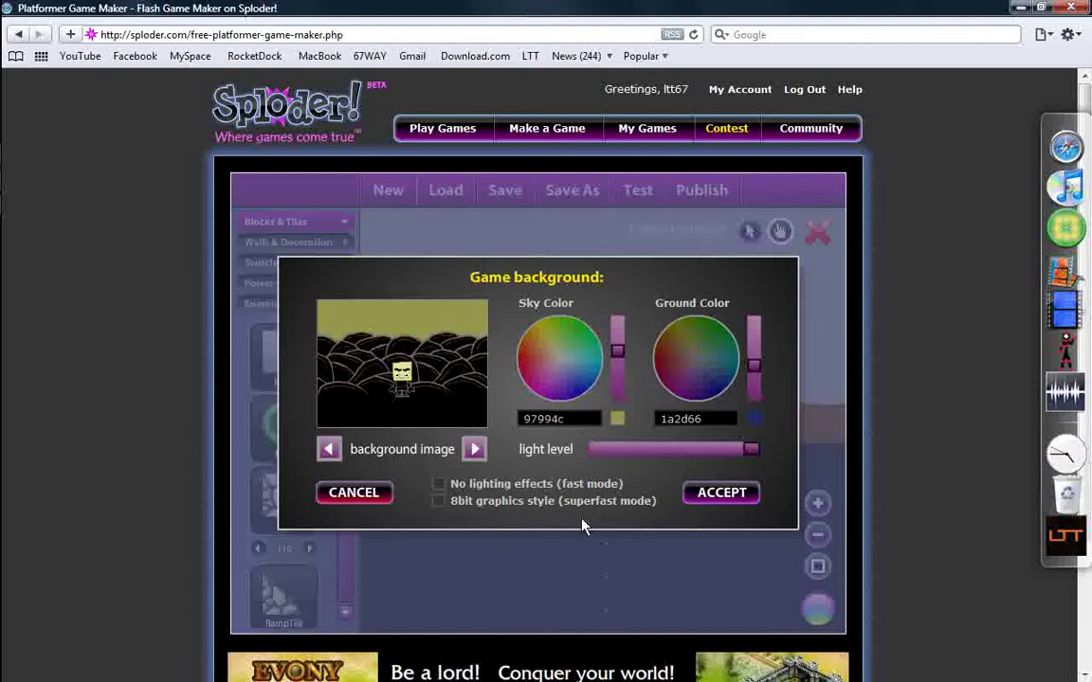
click(722, 494)
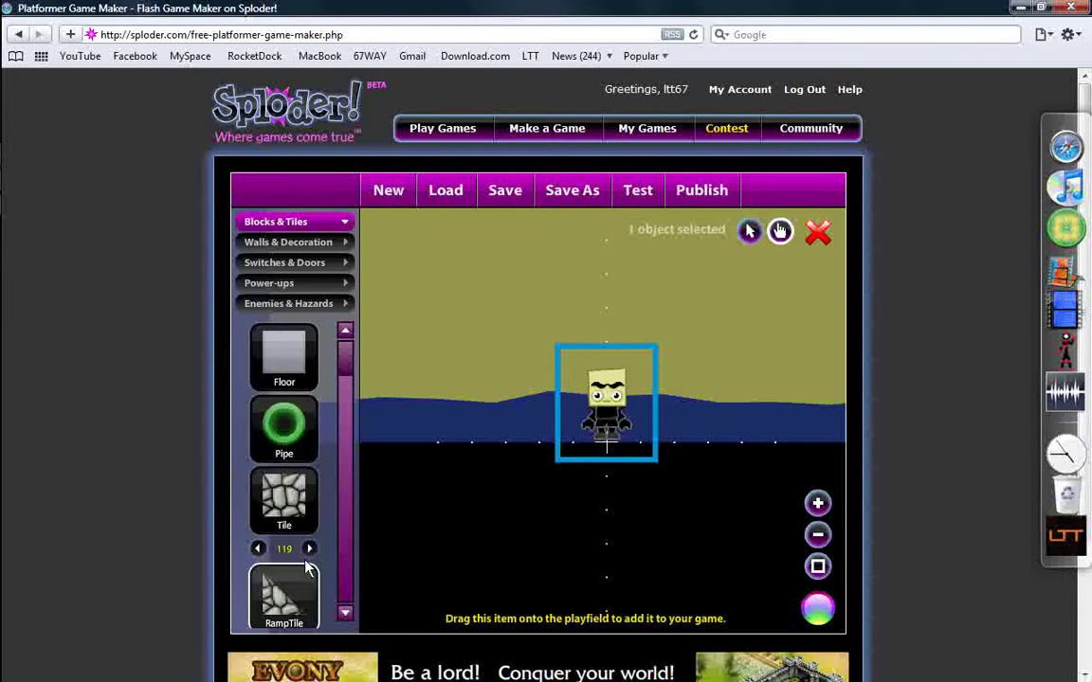
Place three stone ramp tiles forming a rising slope right of the player.
scroll(347, 386, down, 1)
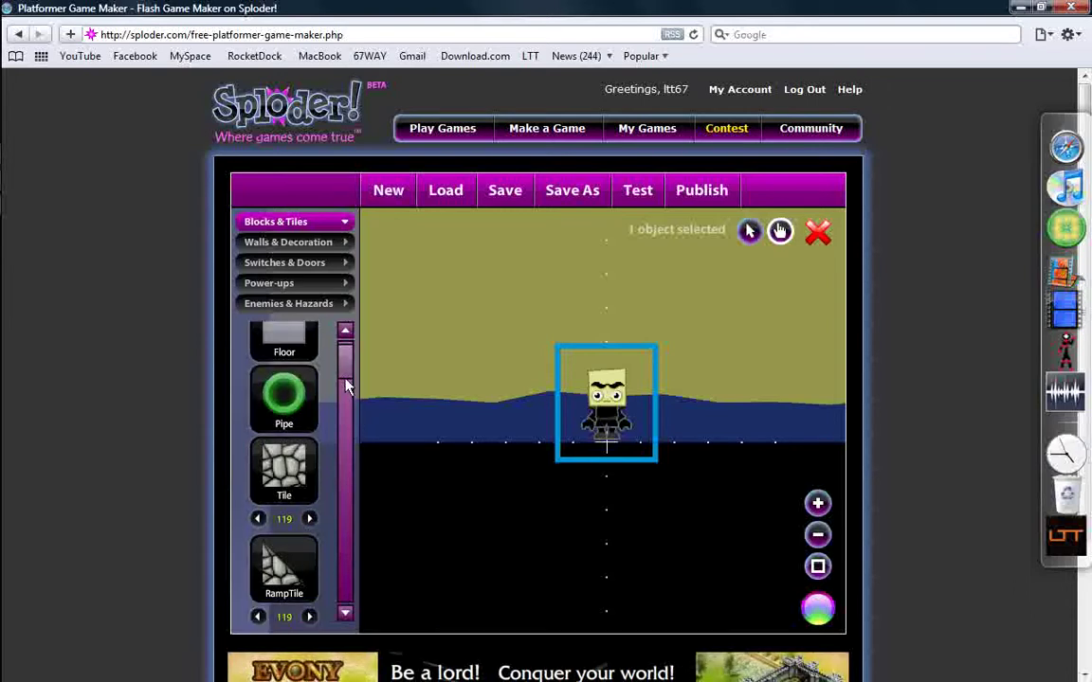
scroll(347, 385, down, 5)
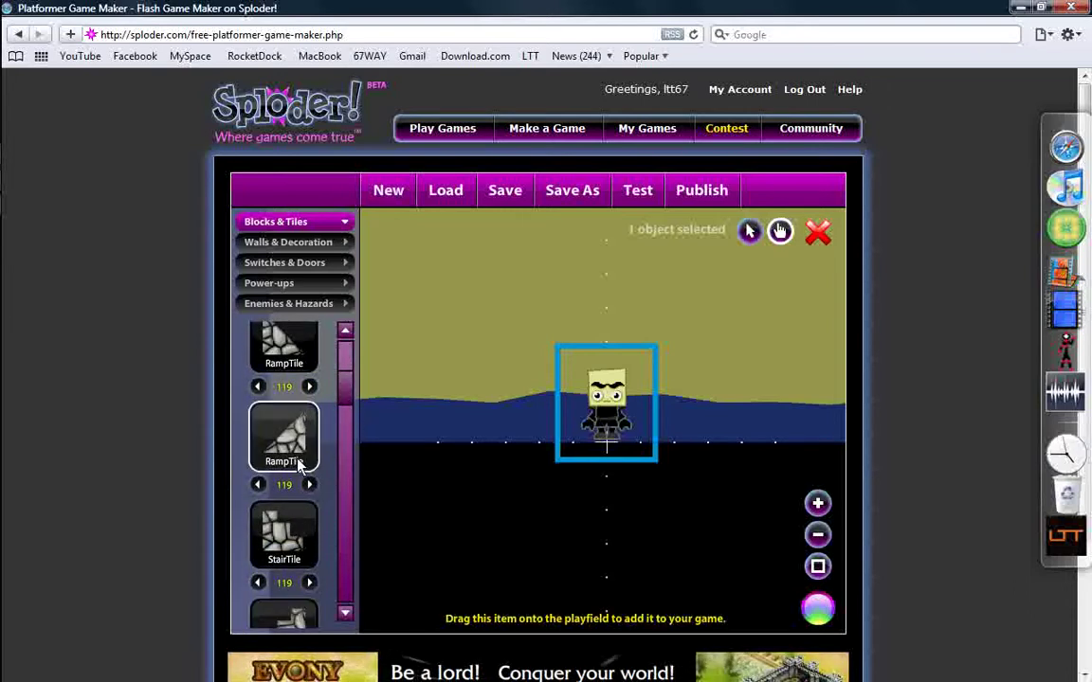
mouse_move(268, 409)
mouse_down()
mouse_move(520, 481)
mouse_move(721, 465)
mouse_move(744, 435)
mouse_up()
drag(285, 436, 755, 395)
click(310, 457)
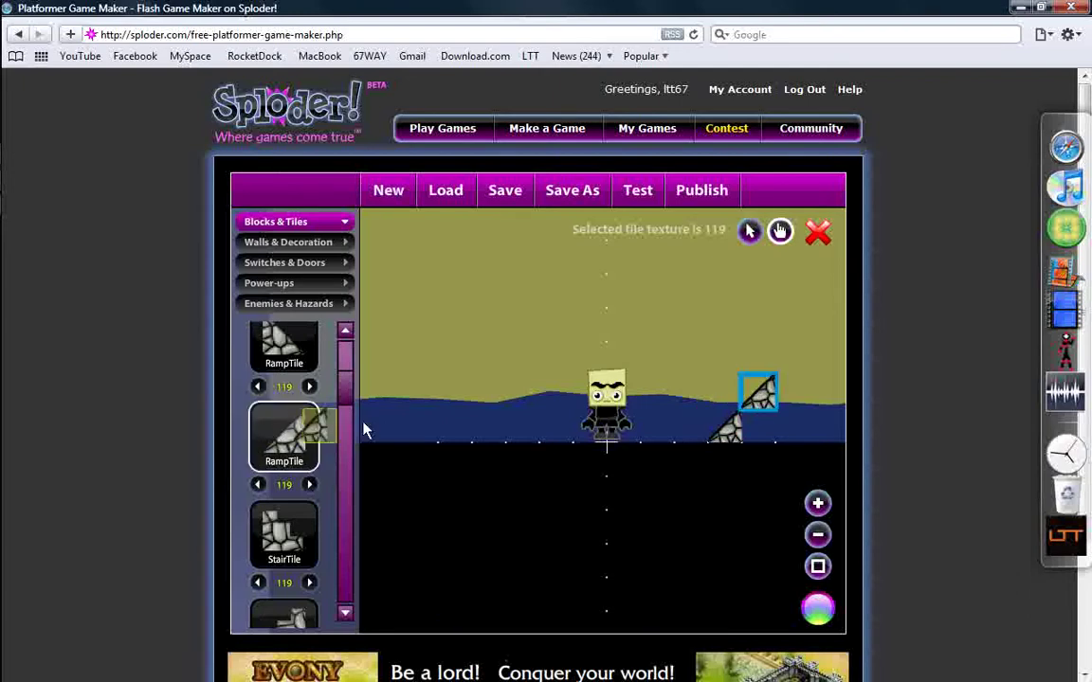
click(796, 363)
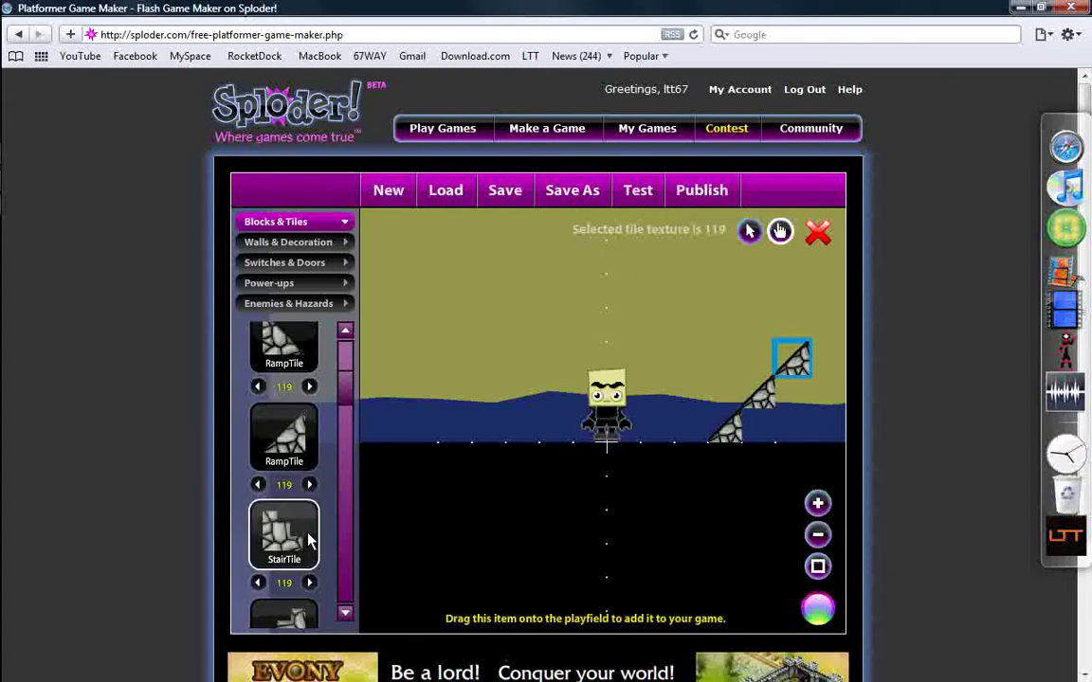
Cap the top of the ramp with a square stone tile.
scroll(339, 398, up, 2)
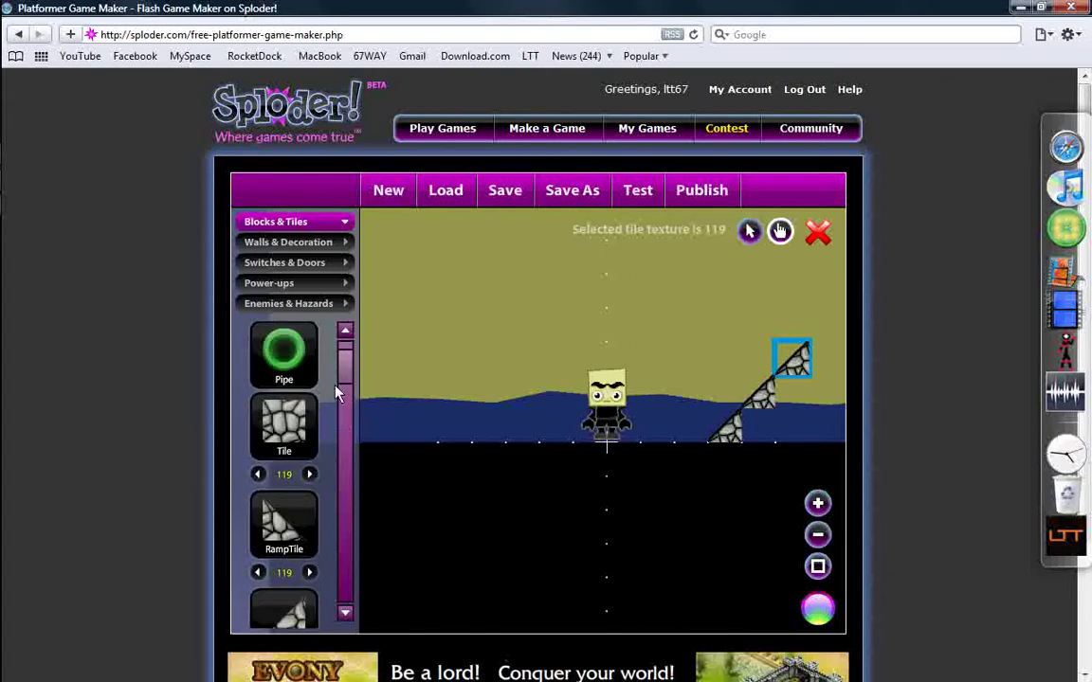
click(285, 424)
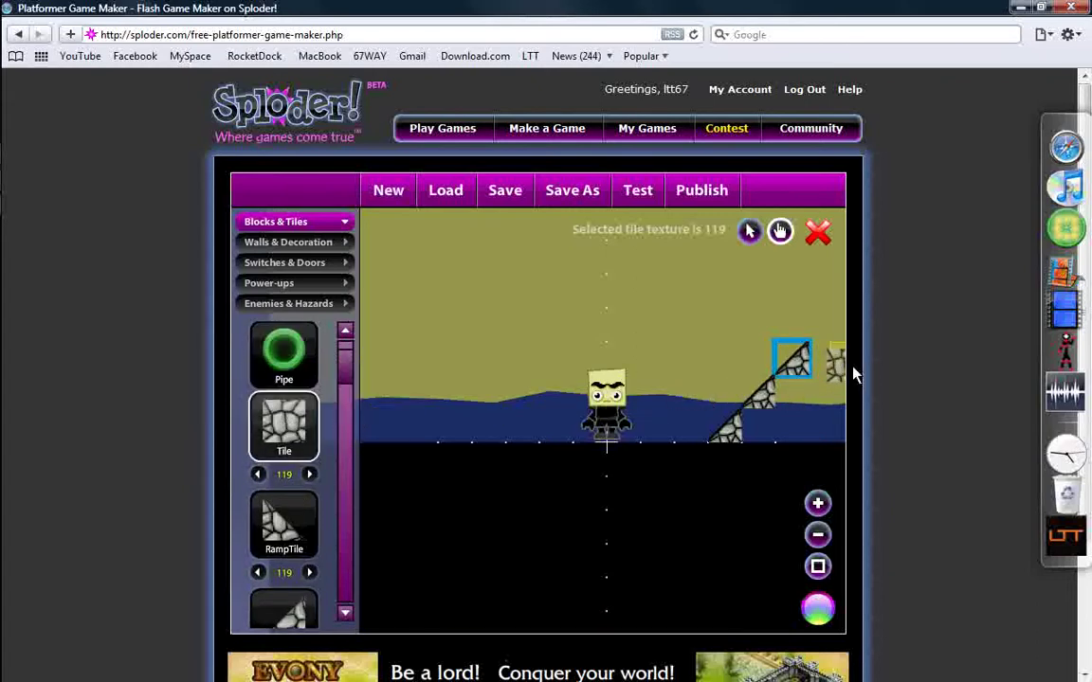
click(834, 365)
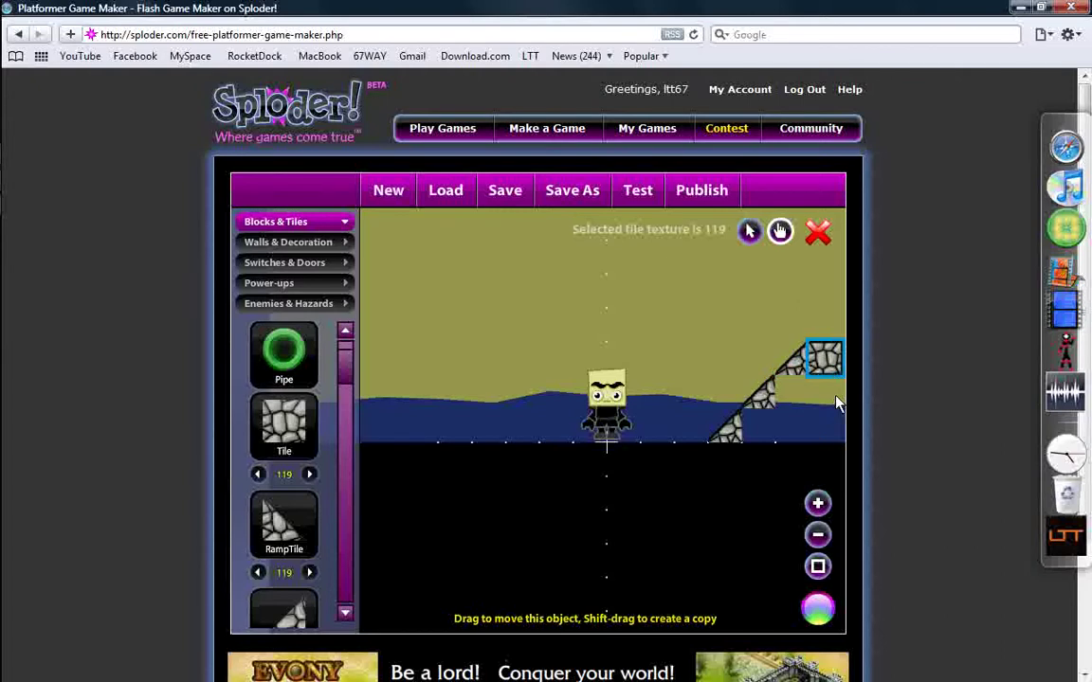
Extend the ramp top with two more stone tiles and set a green pipe on that ledge.
click(817, 567)
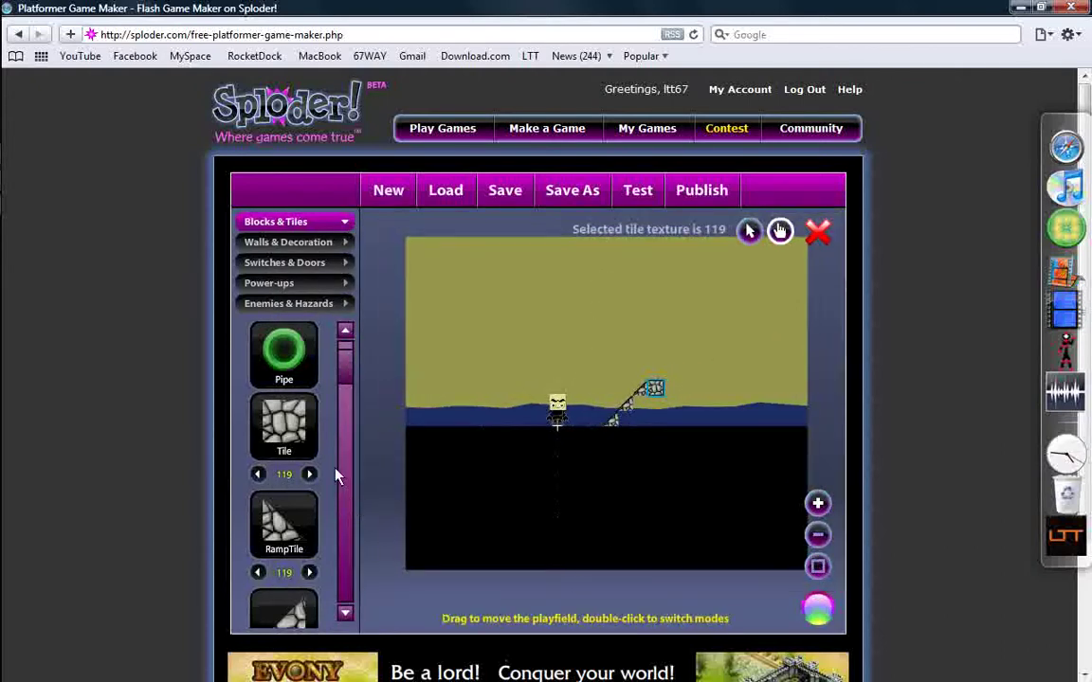
click(284, 421)
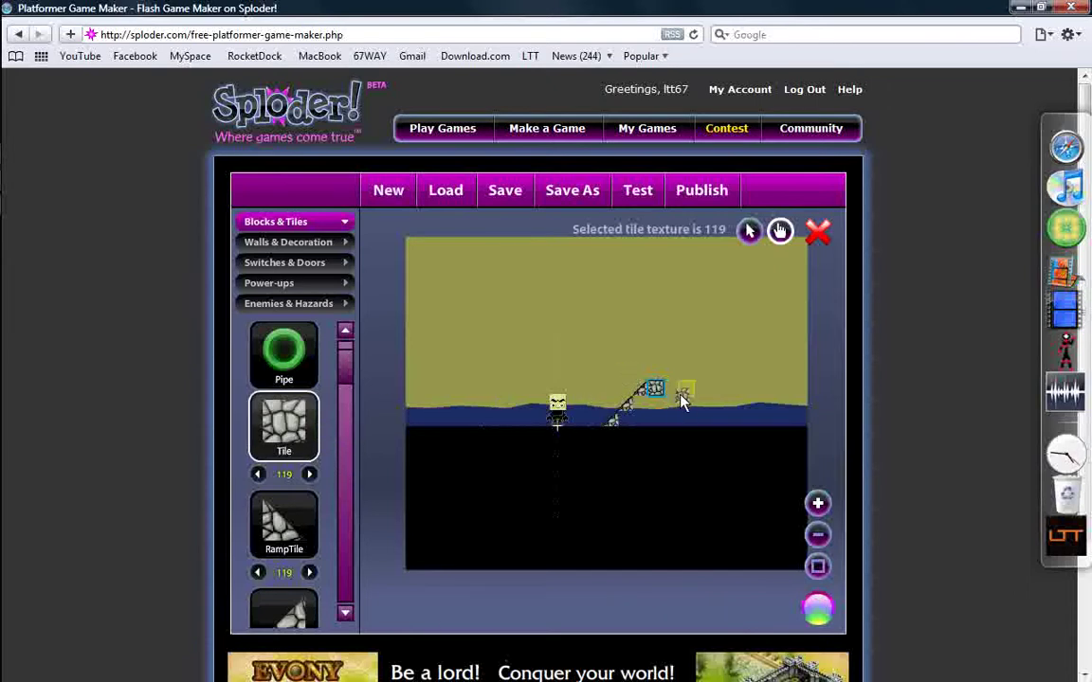
click(668, 389)
click(284, 427)
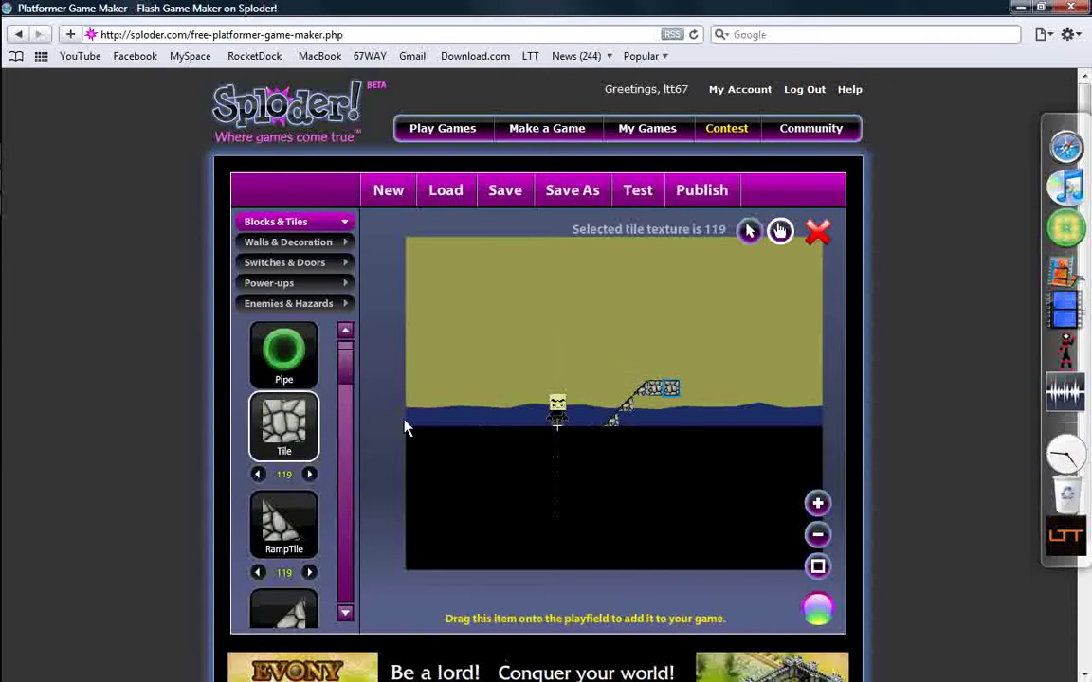
click(682, 389)
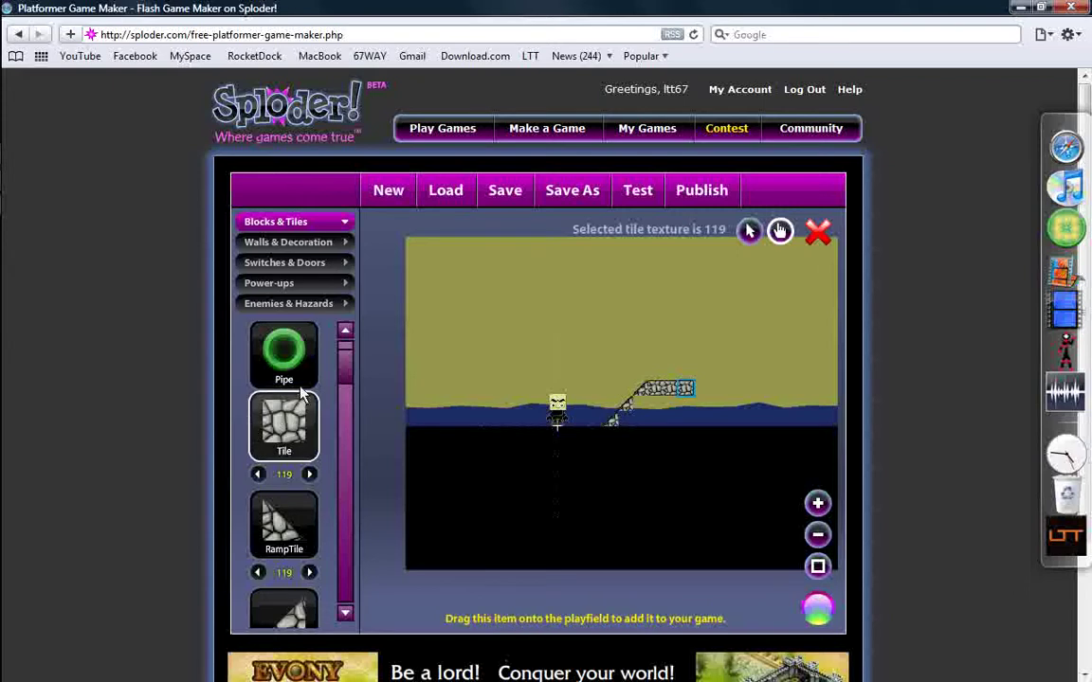
click(289, 360)
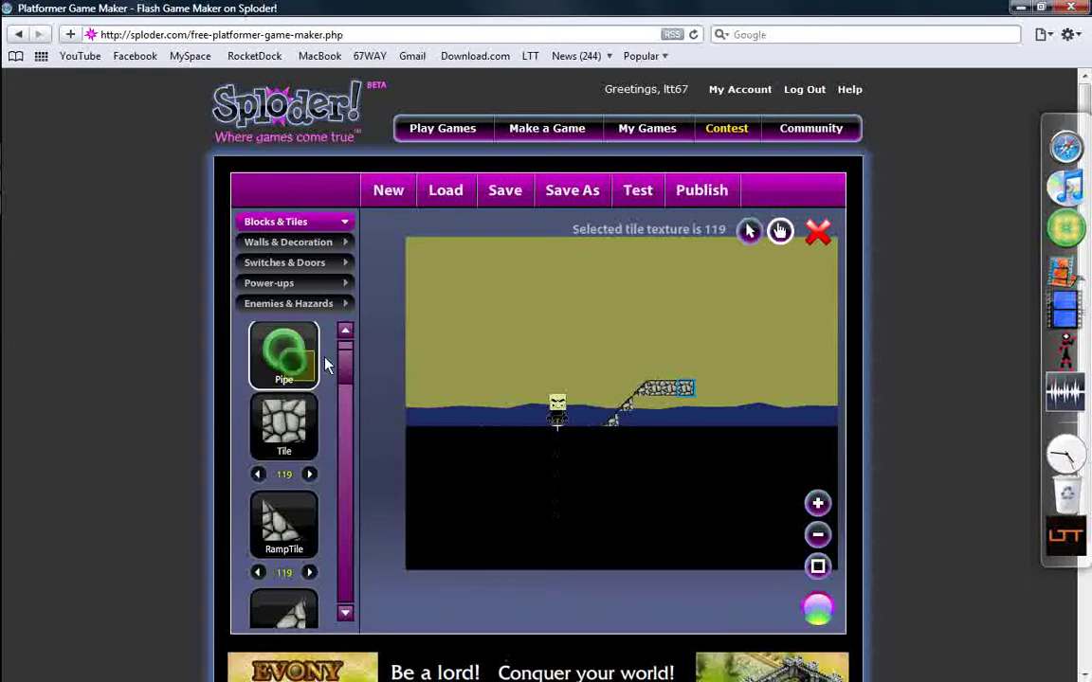
click(677, 366)
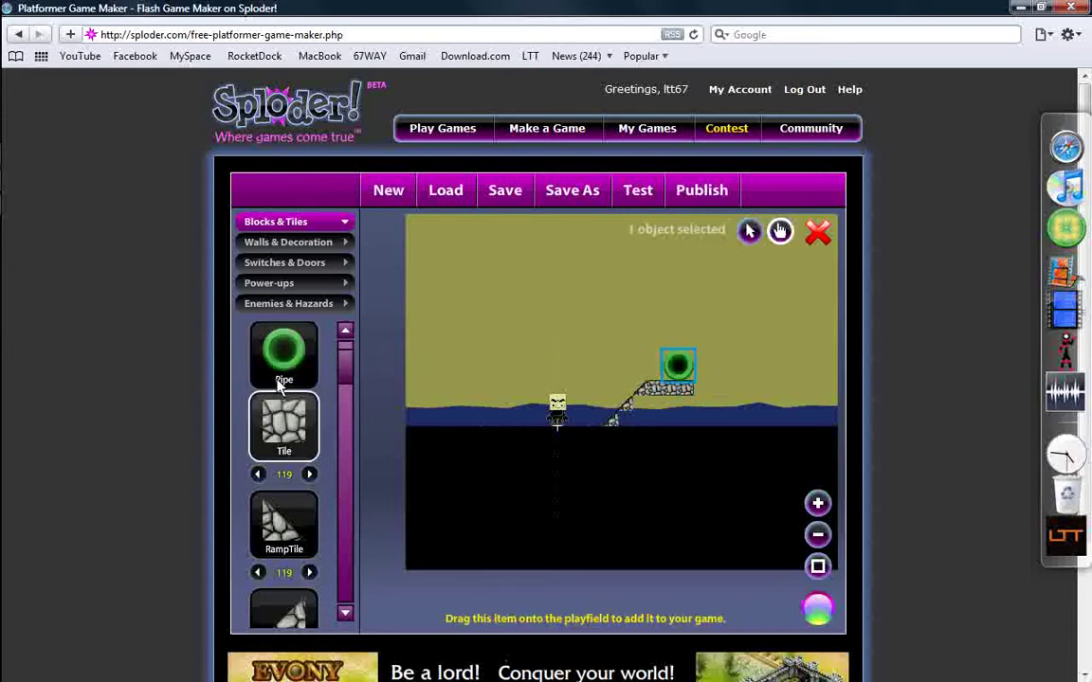
Place a blue key on the ground right of the ramp.
click(315, 274)
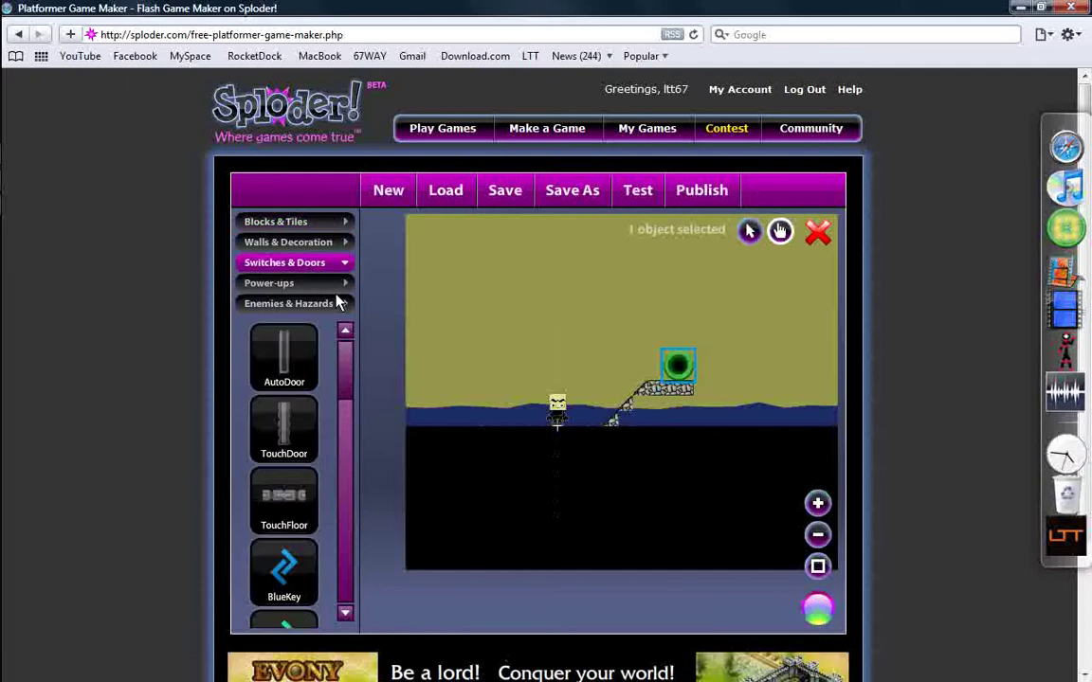
click(289, 569)
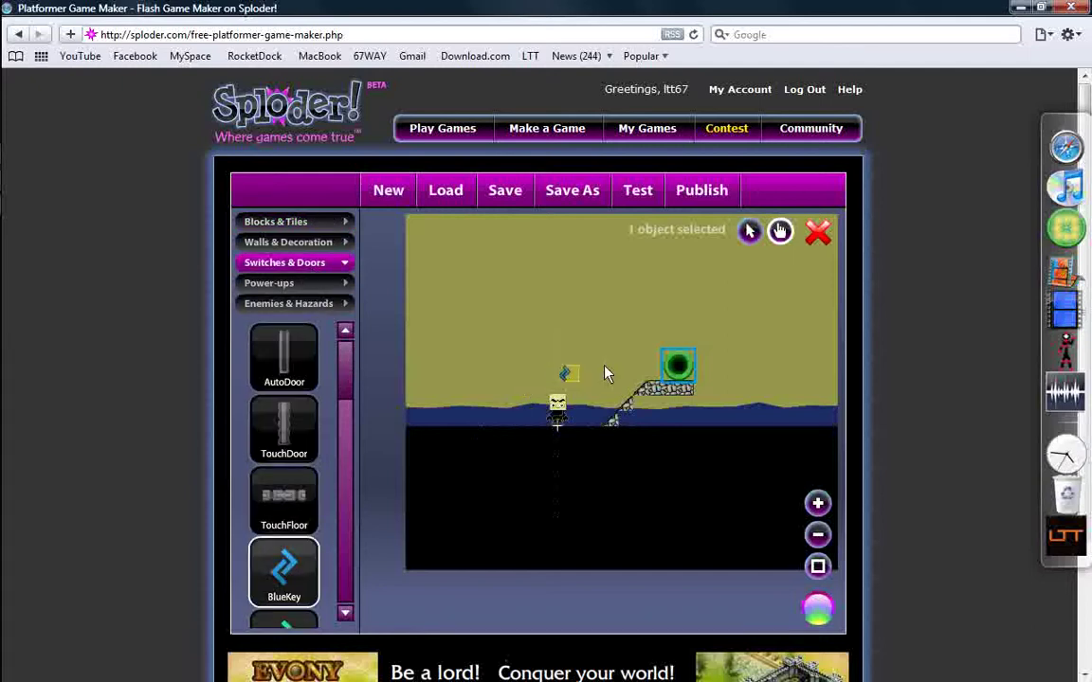
click(732, 416)
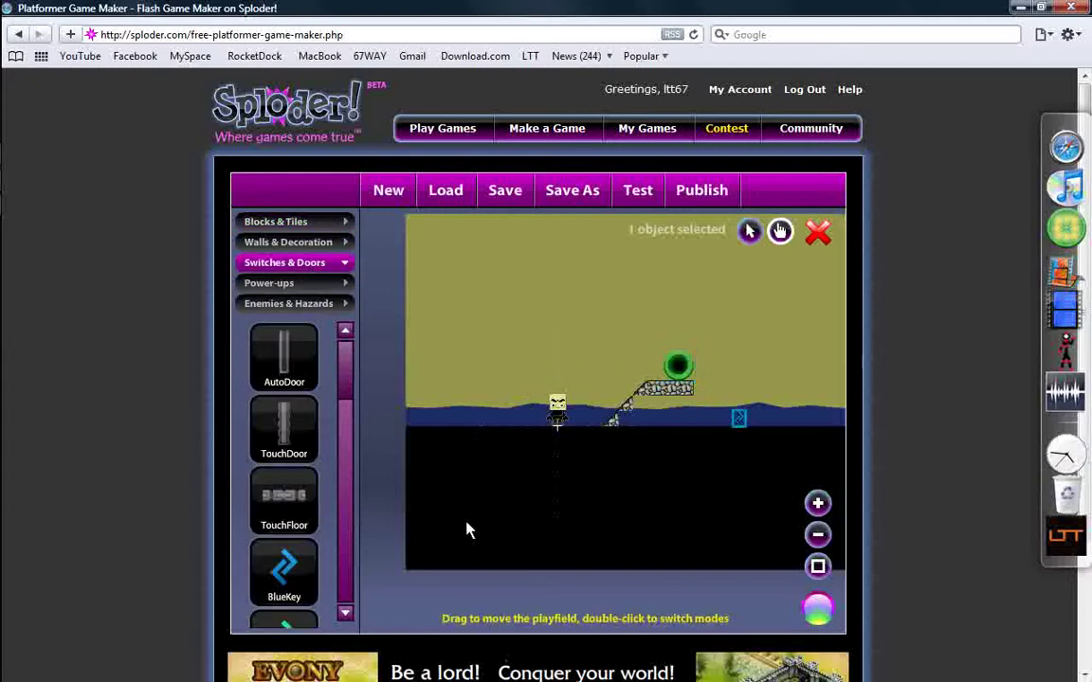
Place a blue door at the level's right end and fit the whole level in view.
click(332, 304)
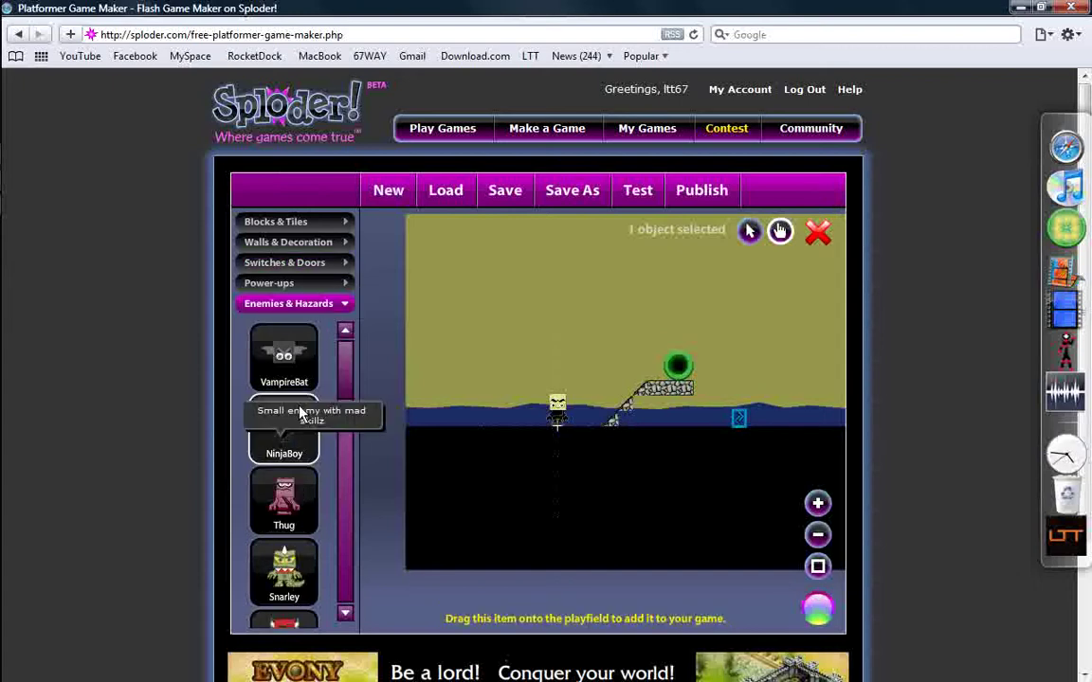
click(317, 265)
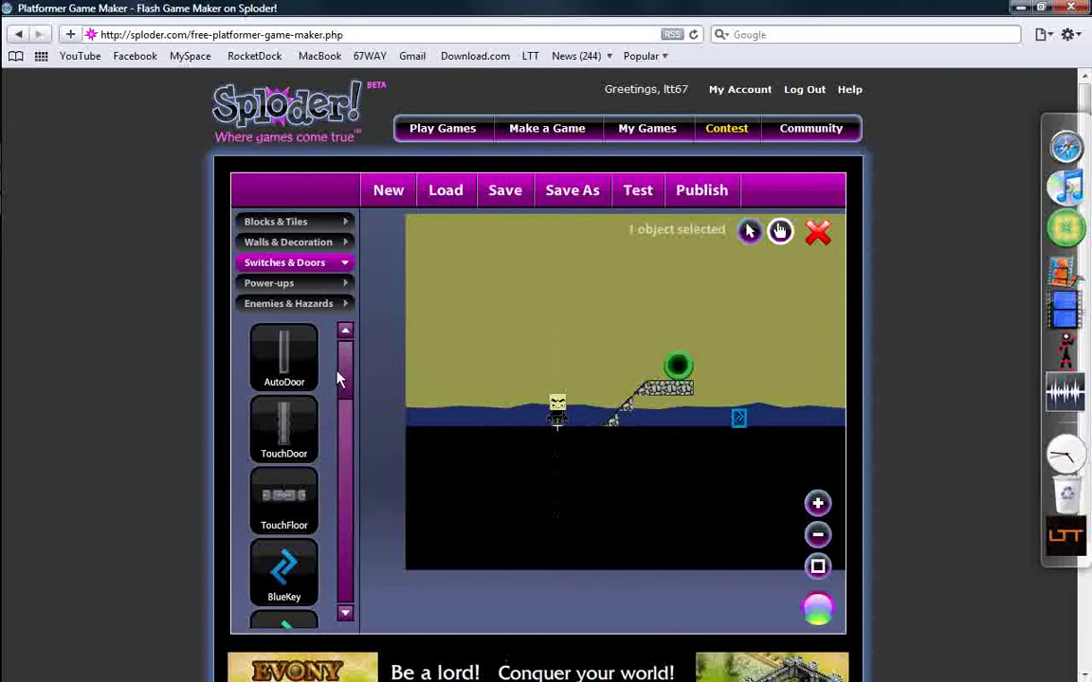
drag(341, 375, 343, 441)
mouse_move(285, 469)
mouse_down()
mouse_move(481, 438)
mouse_move(647, 393)
mouse_up()
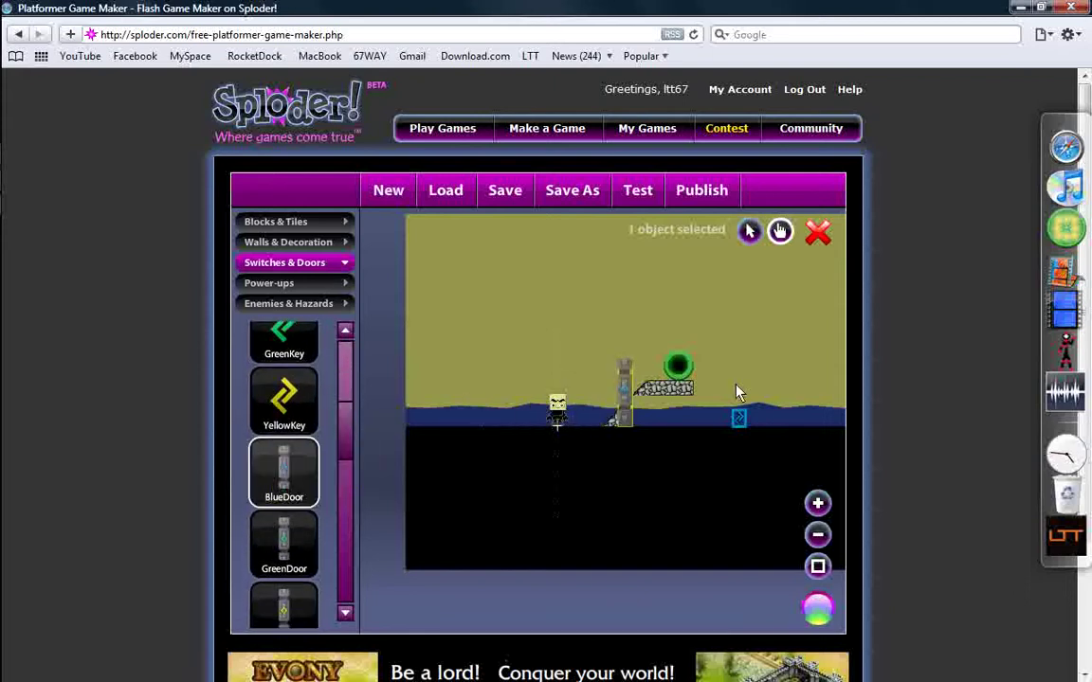
click(807, 406)
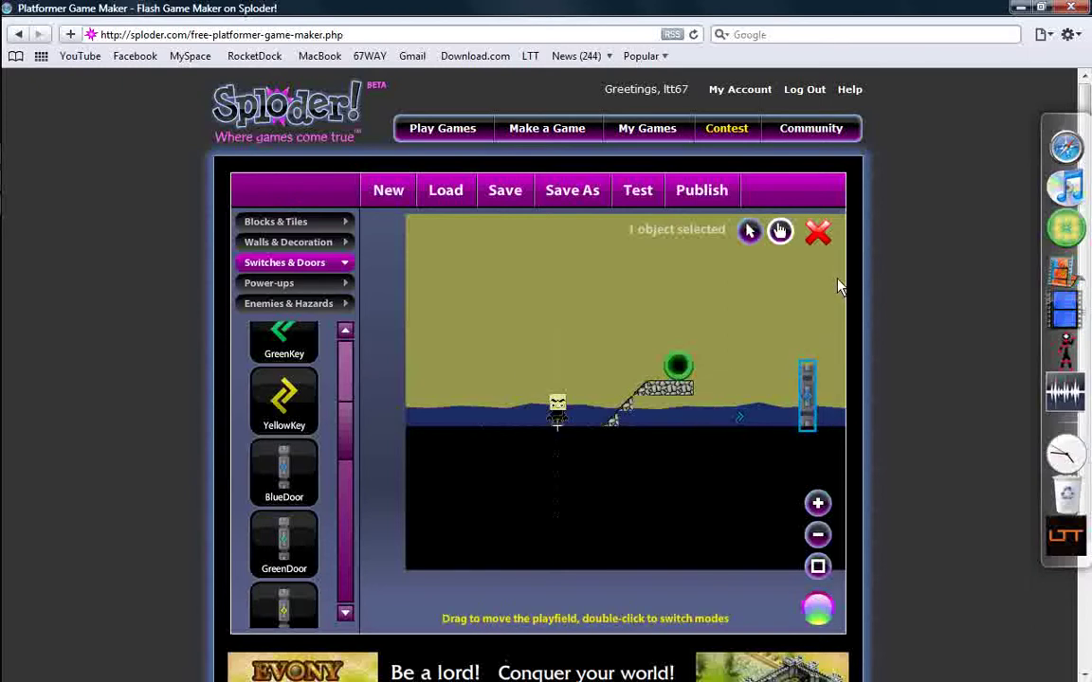
click(808, 568)
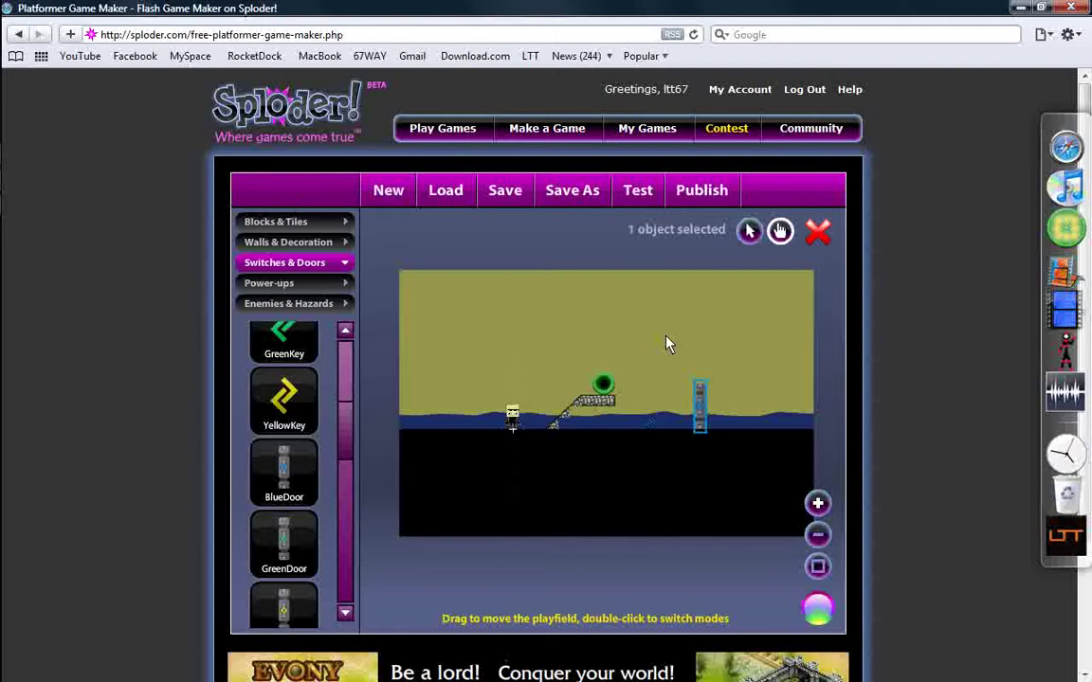
Play-test the level, climbing the ramp, jumping by the pipe and running past the blue door.
click(641, 188)
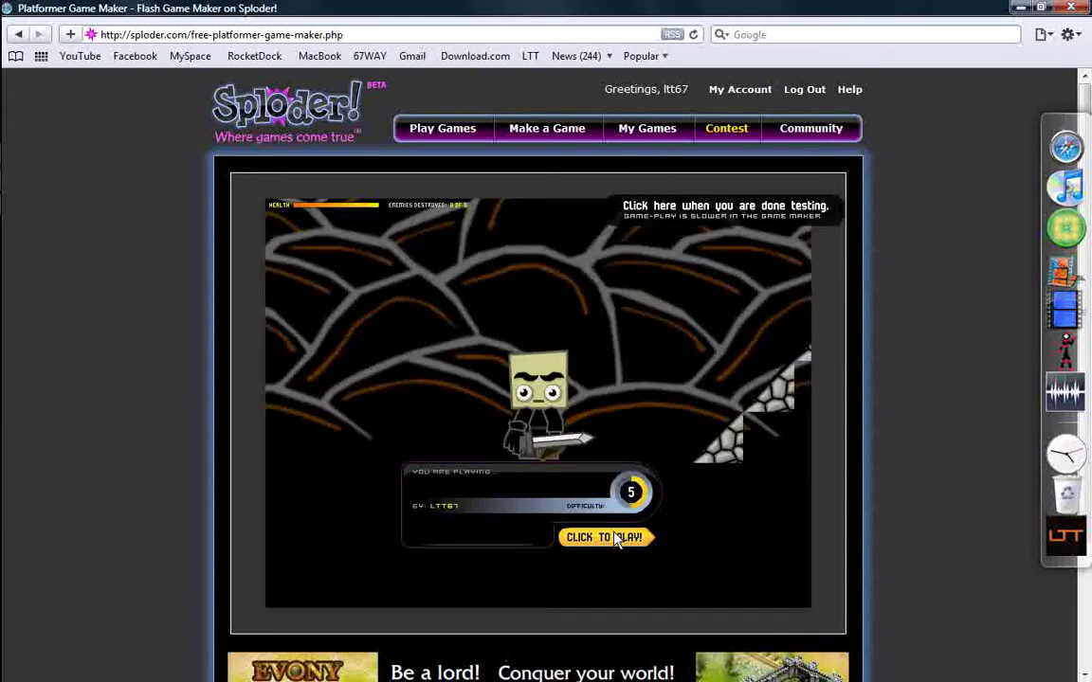
click(616, 538)
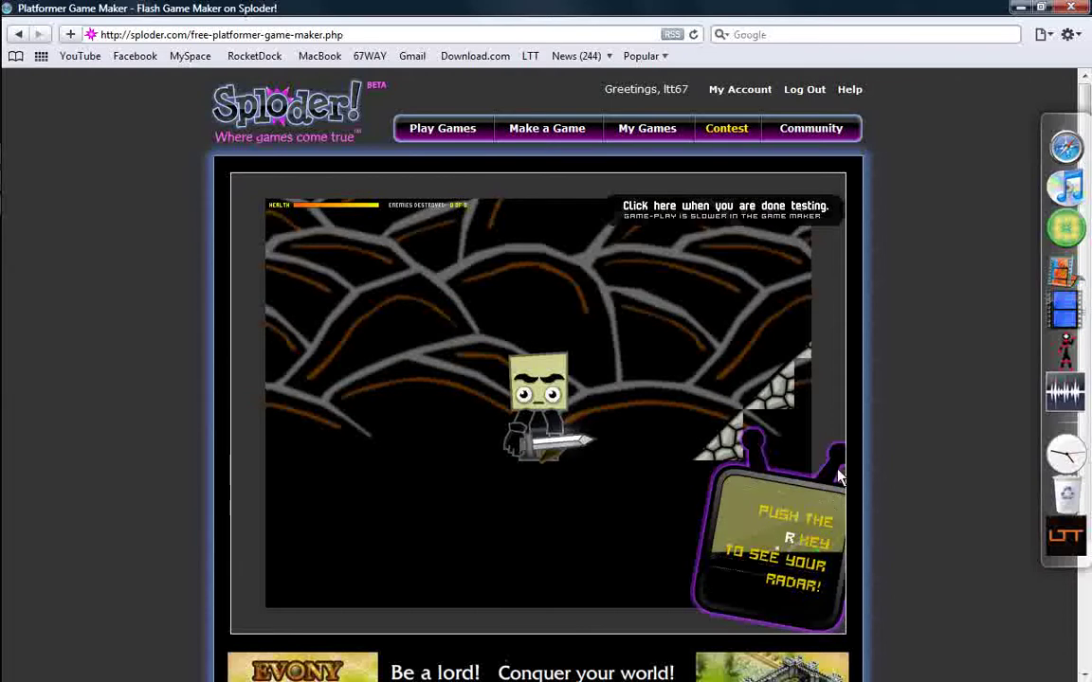
key(Right)
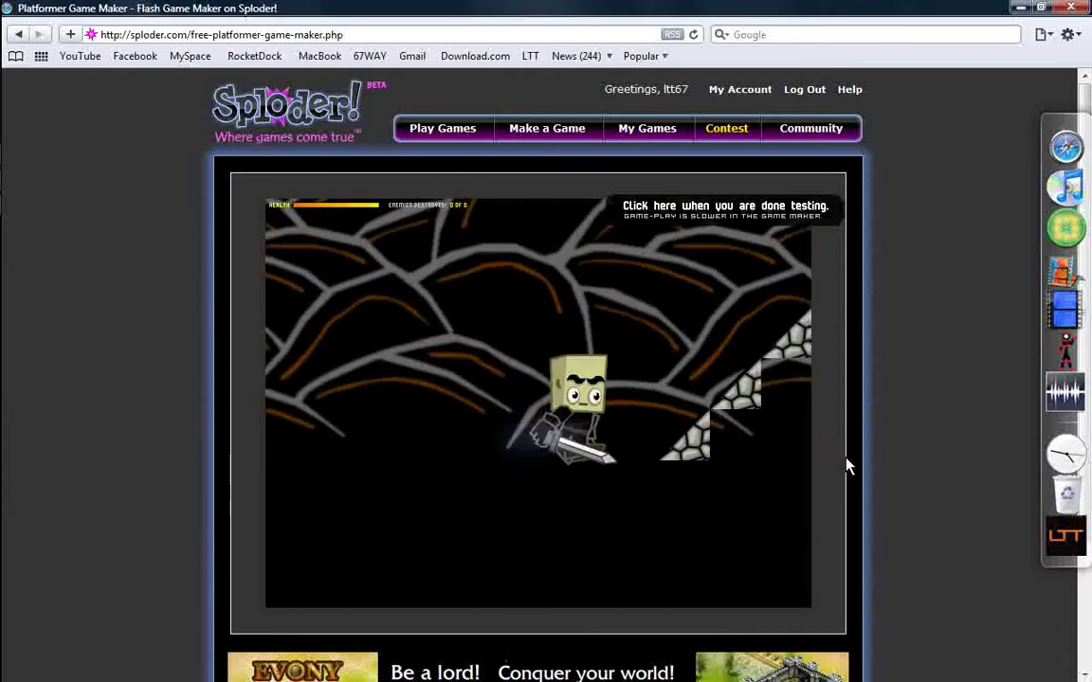
key(Right)
key(Up)
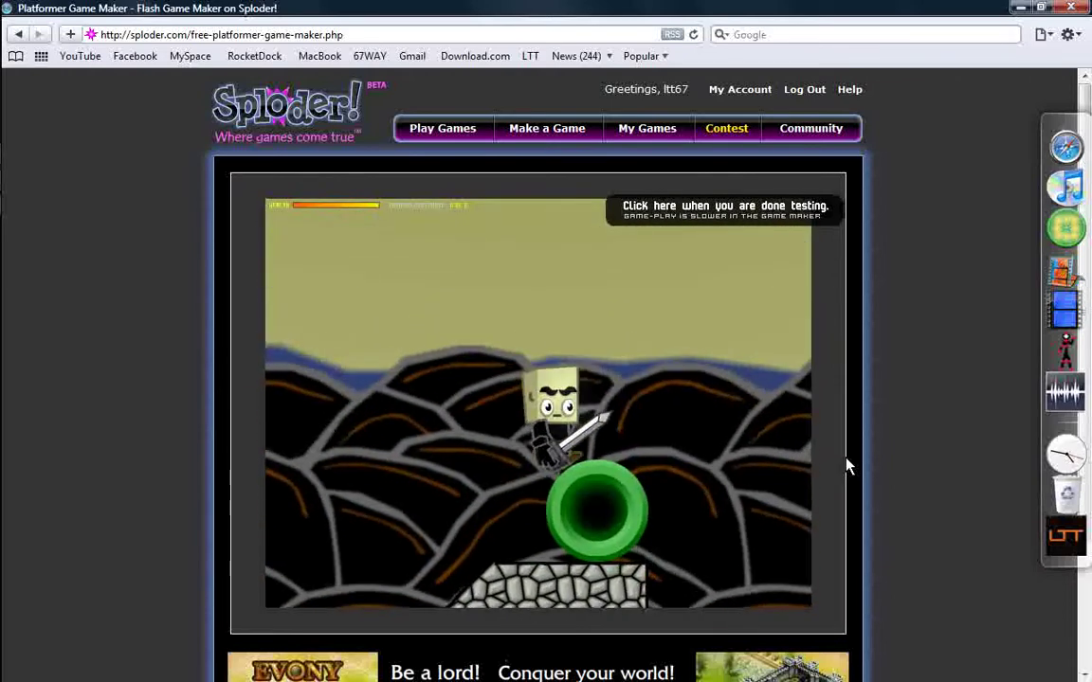
key(Right)
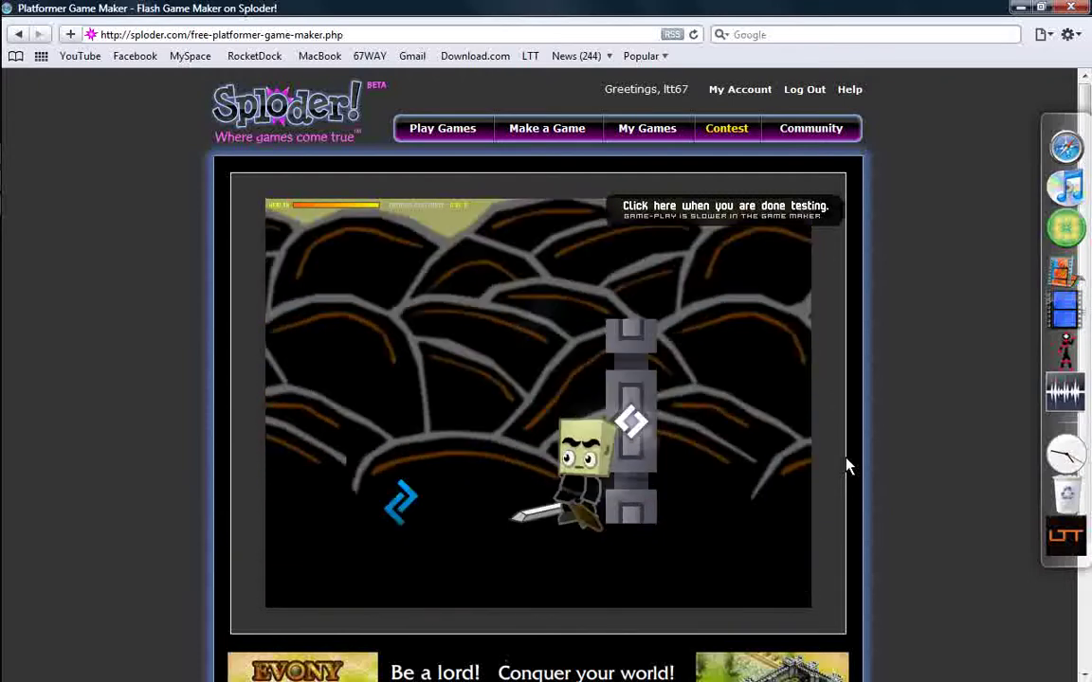
key(Left)
key(Up)
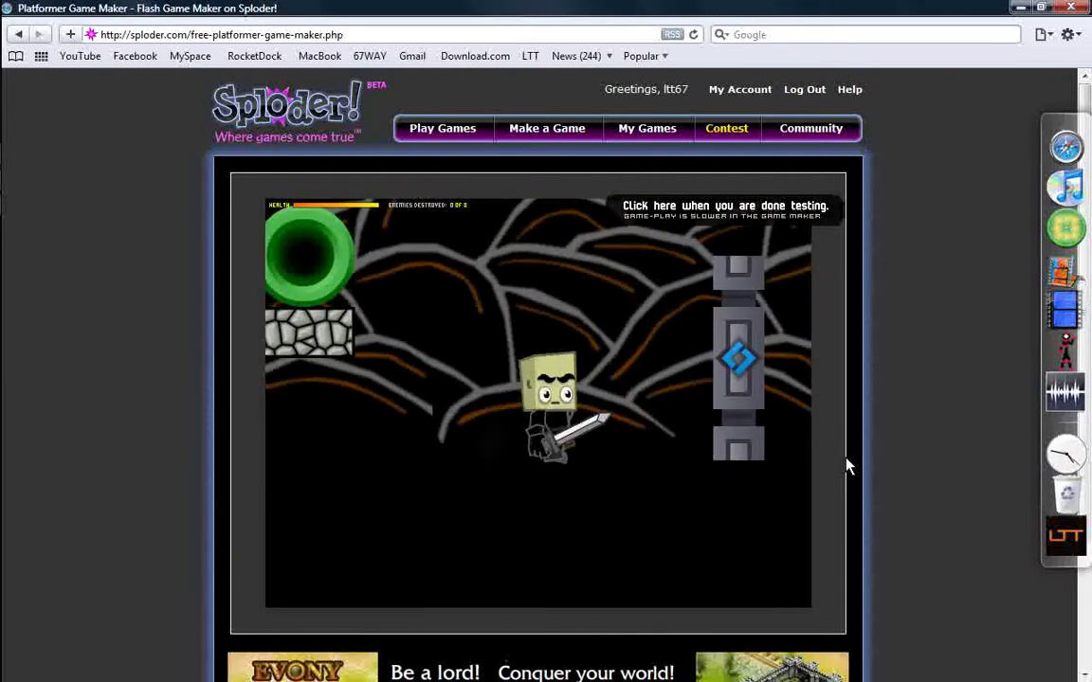
key(Right)
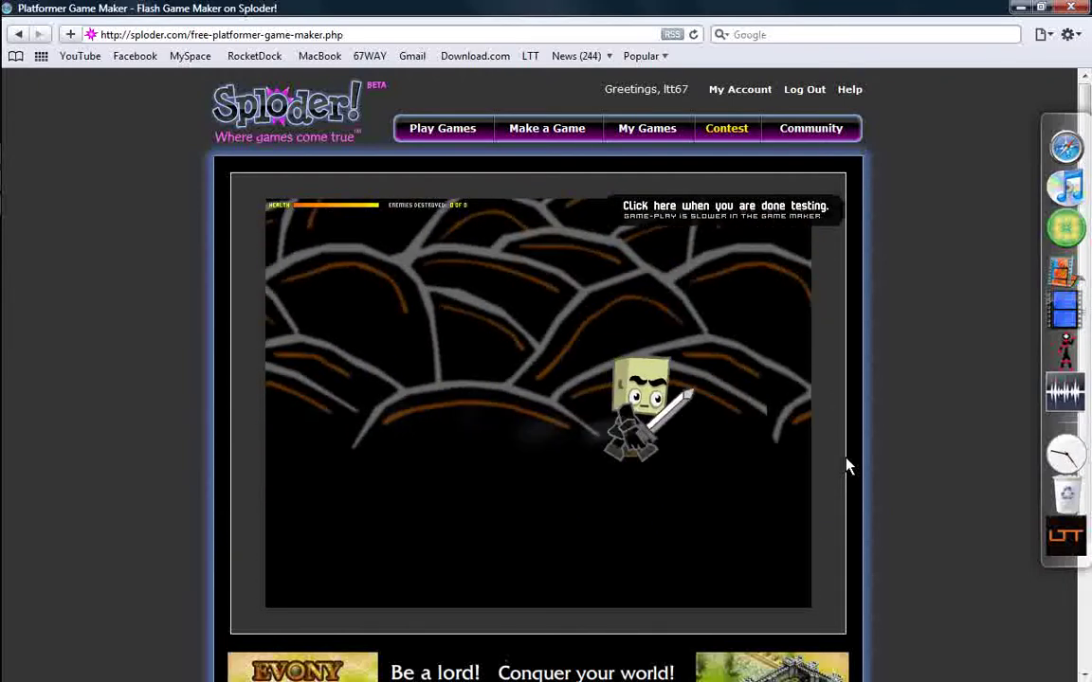
key(Left)
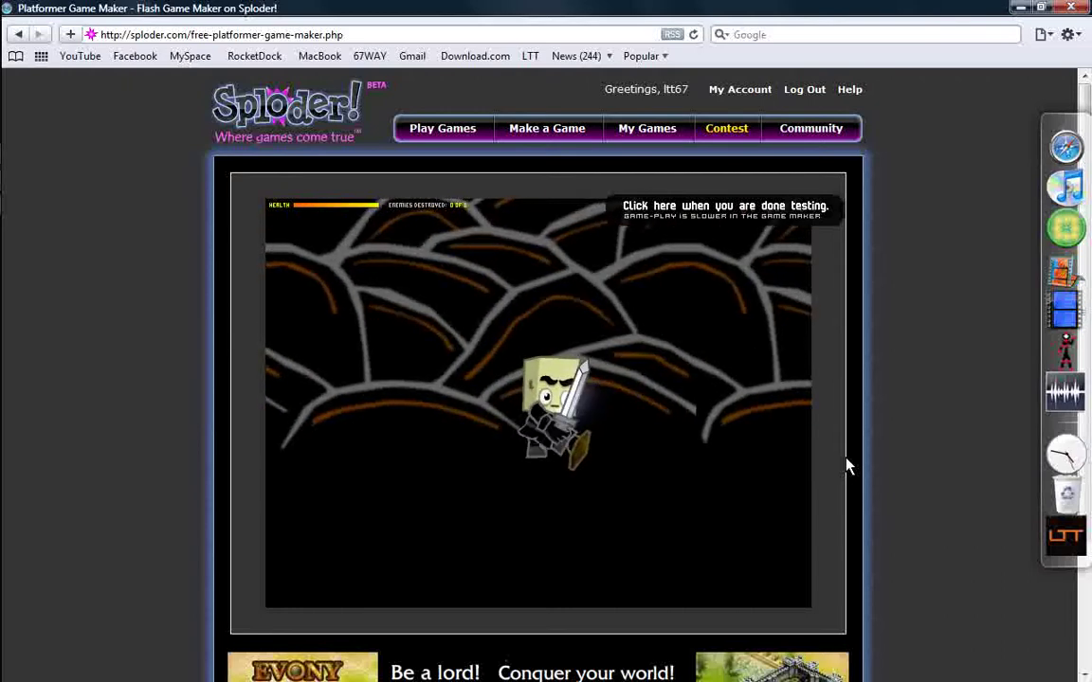
key(Up)
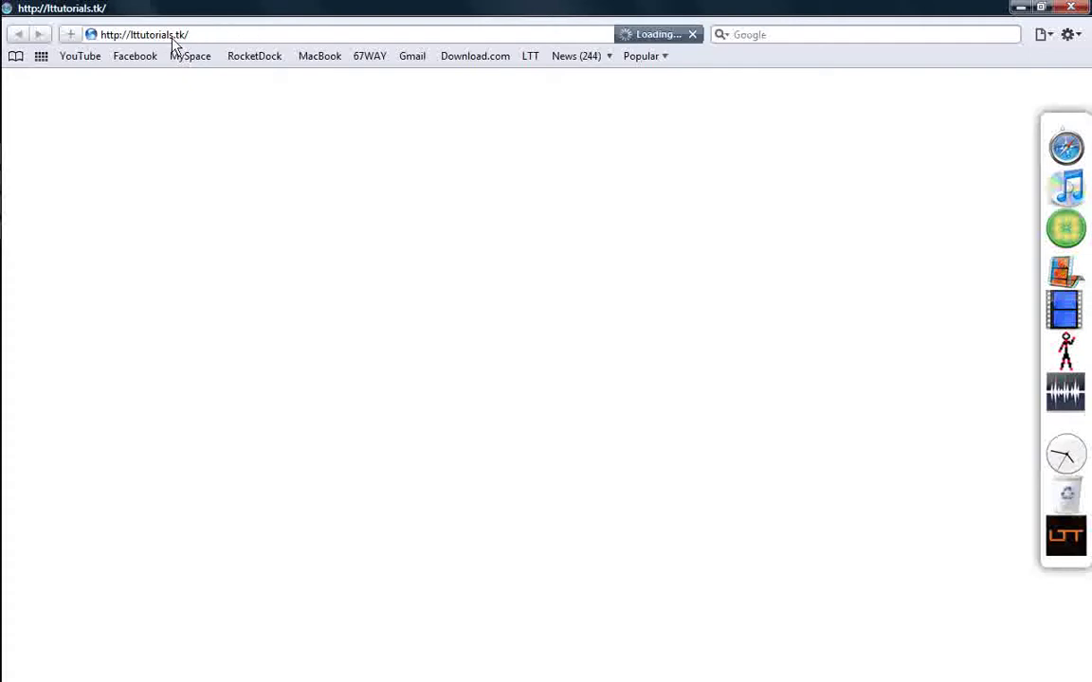
Load lttutorials.tk and go to its Contact Us page, briefly selecting the page text.
click(172, 38)
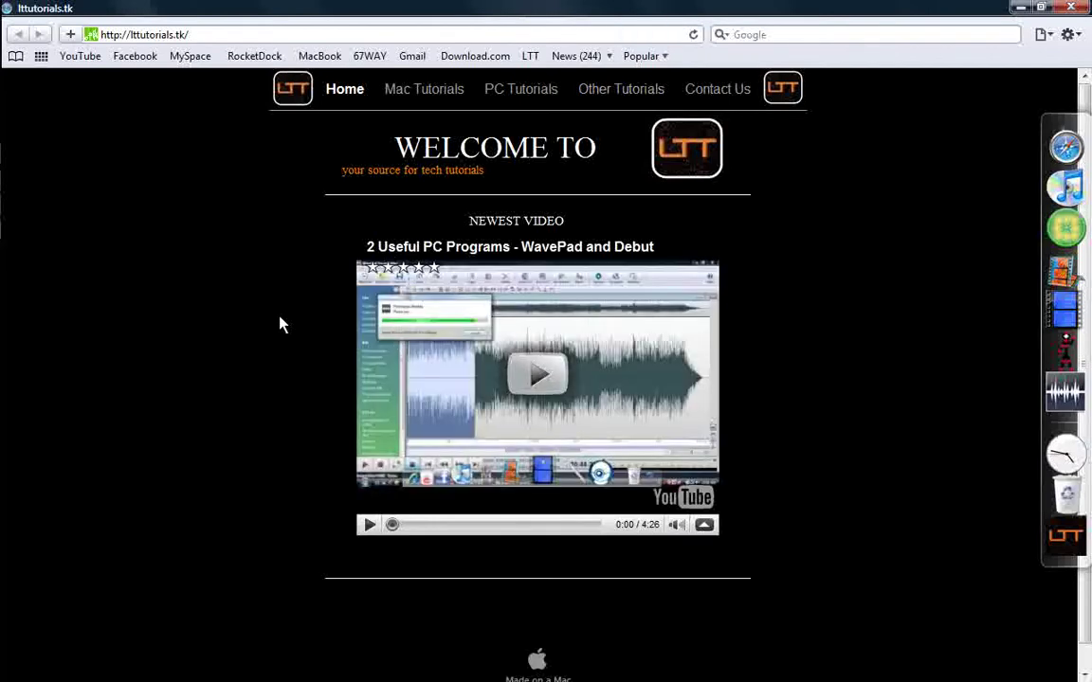
click(724, 92)
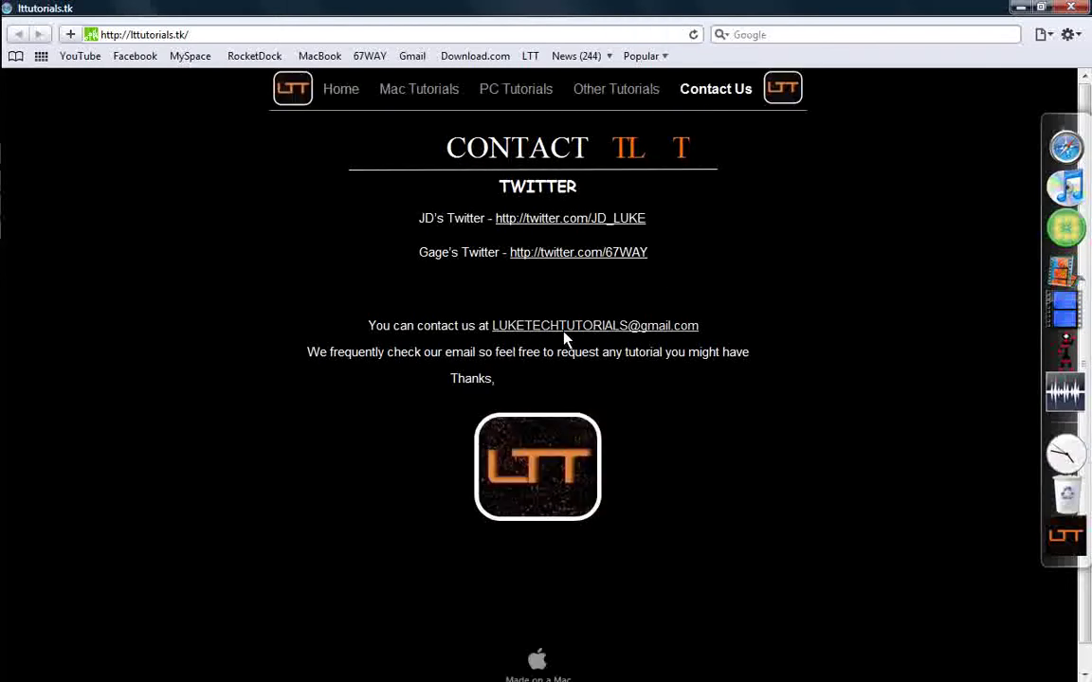
drag(716, 334, 569, 334)
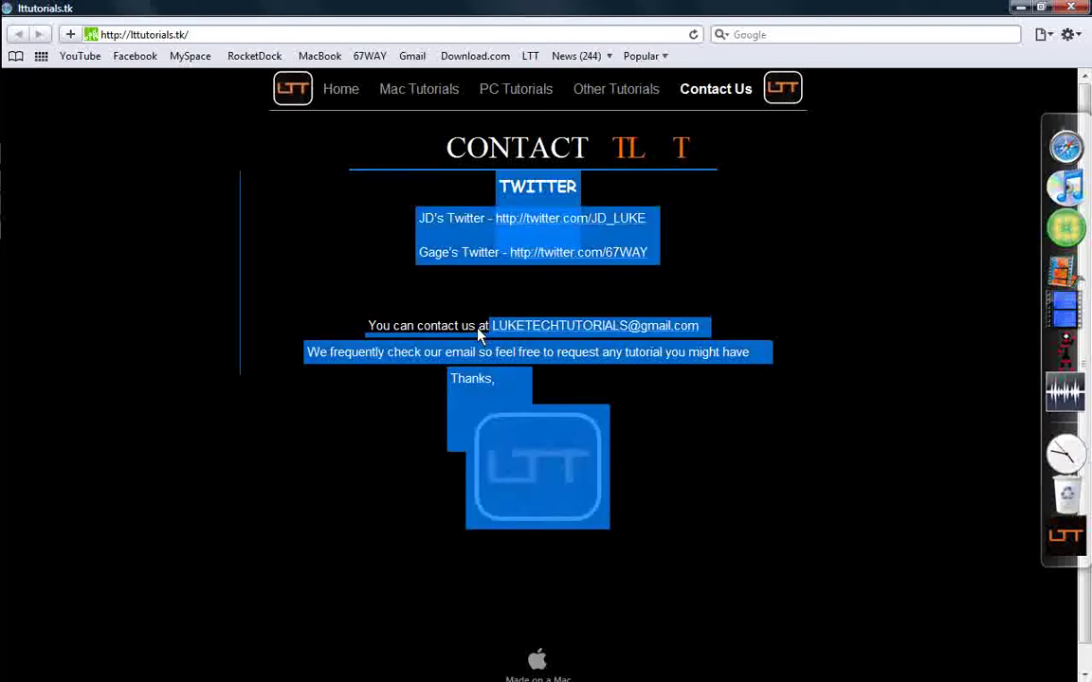
click(134, 354)
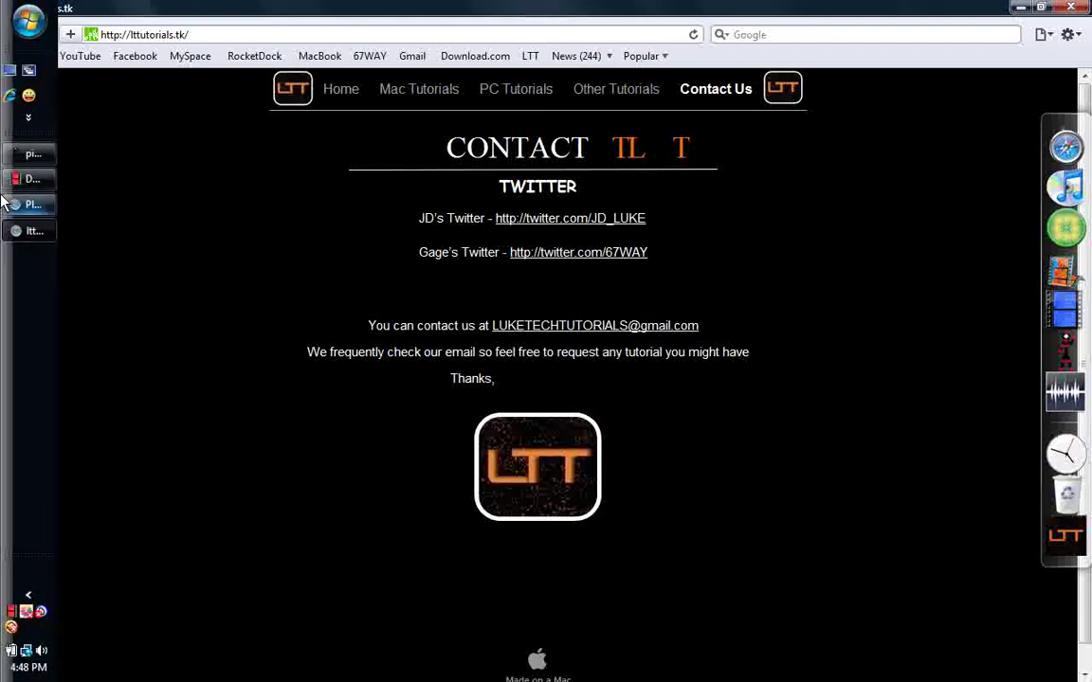
mouse_move(3, 197)
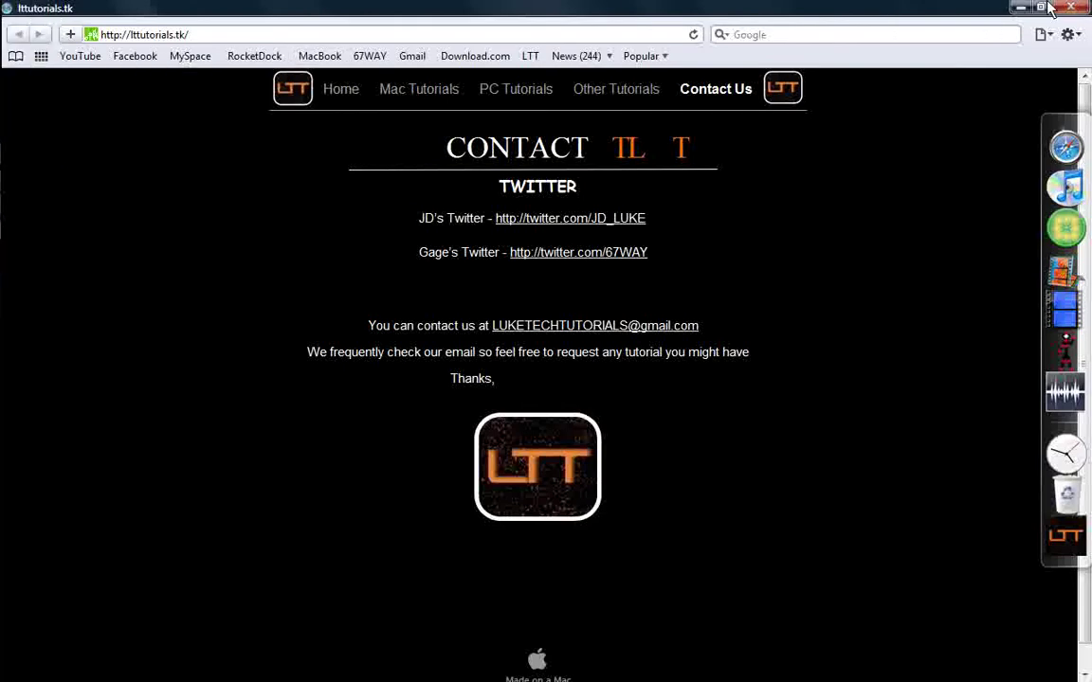
Minimize the tutorials and Sploder browser windows, then restore Debut Video Capture from the taskbar.
click(1018, 8)
click(1015, 7)
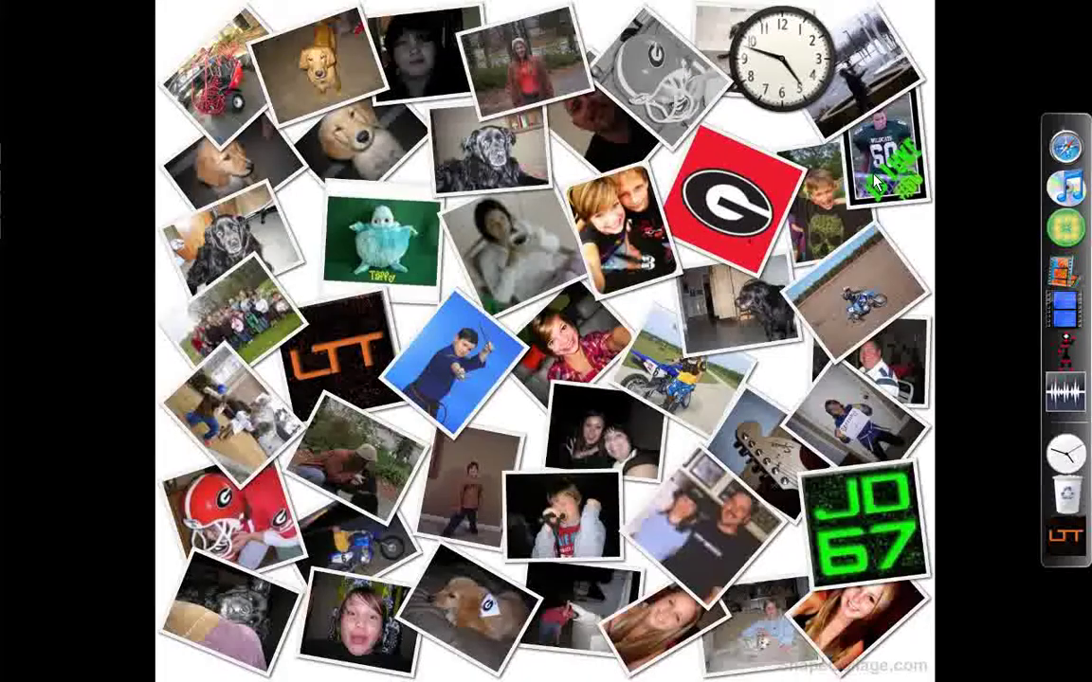
mouse_move(824, 54)
mouse_down()
mouse_move(600, 237)
mouse_move(806, 44)
mouse_up()
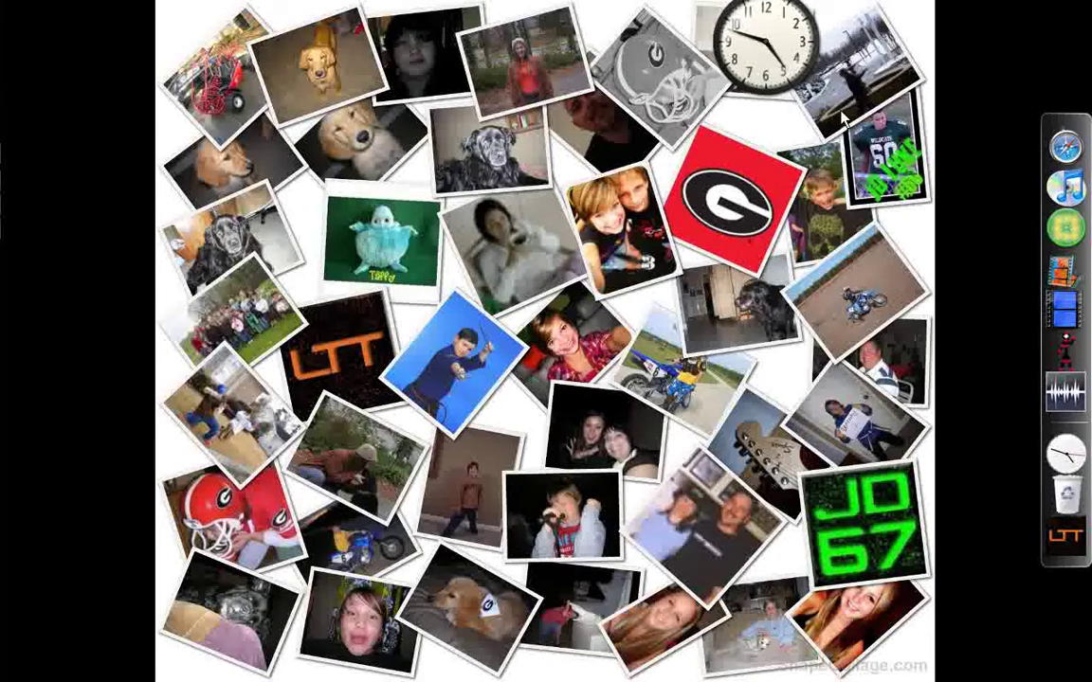
mouse_move(296, 64)
mouse_down()
mouse_move(313, 109)
mouse_move(661, 455)
mouse_up()
mouse_move(4, 216)
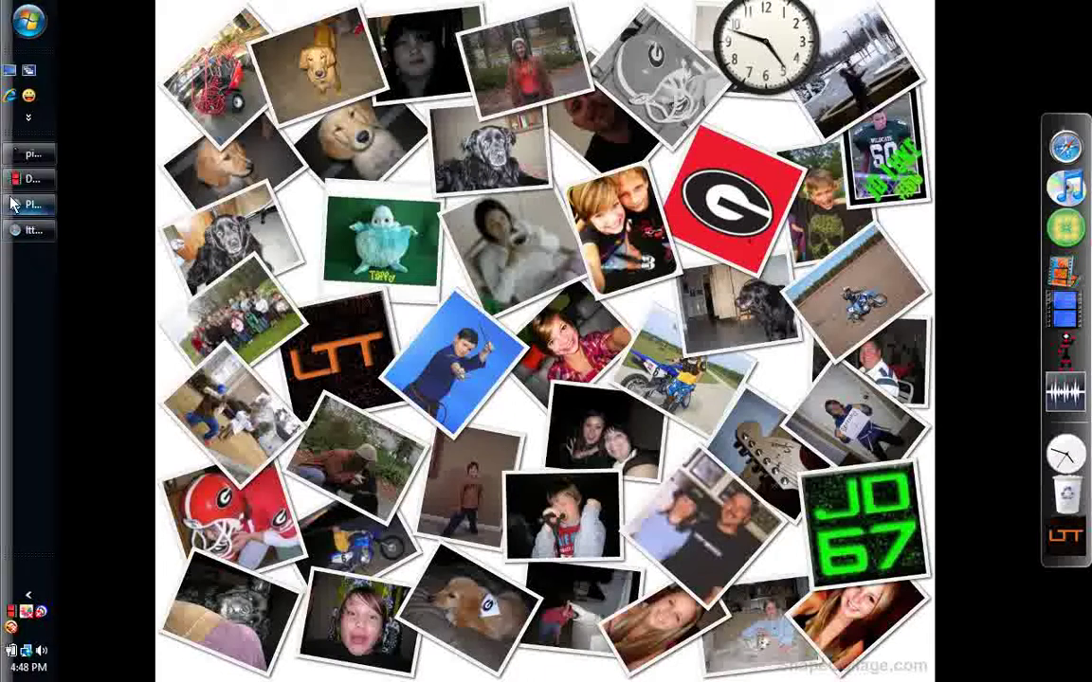
click(14, 175)
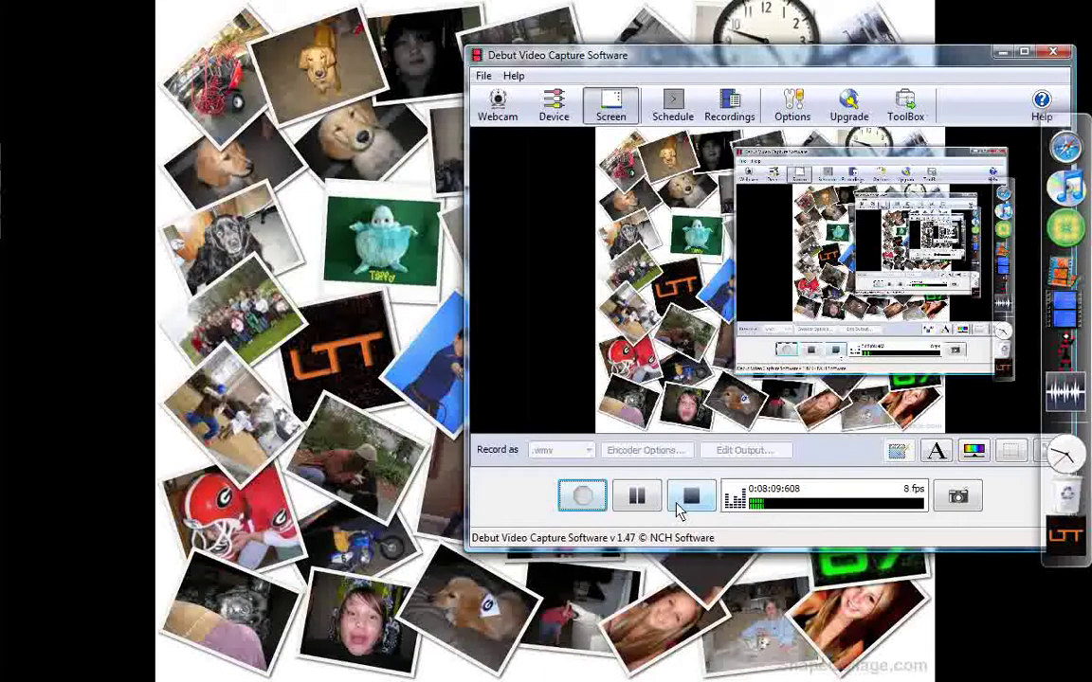